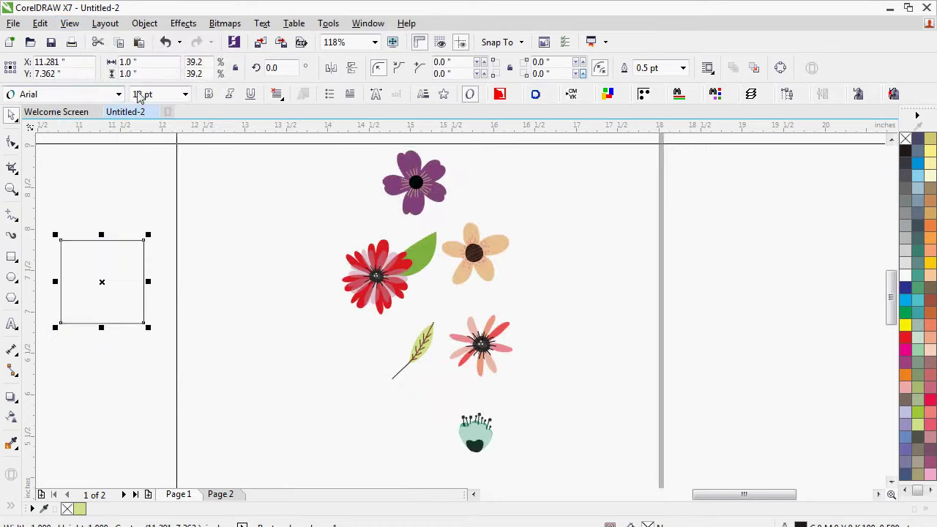
# Step: Place a copy of the purple flower in the square's upper-left corner, scaled down to about 0.27 inch wide
pyautogui.click(740, 270)
pyautogui.moveTo(421, 198); pyautogui.dragTo(207, 268)
pyautogui.press('F2')
pyautogui.moveTo(60, 170); pyautogui.dragTo(533, 436)
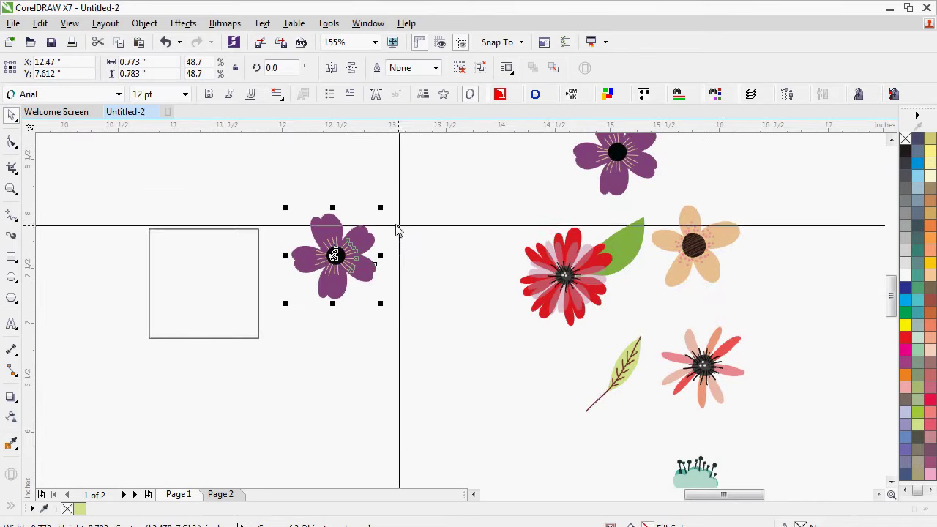
pyautogui.moveTo(380, 207); pyautogui.dragTo(181, 226)
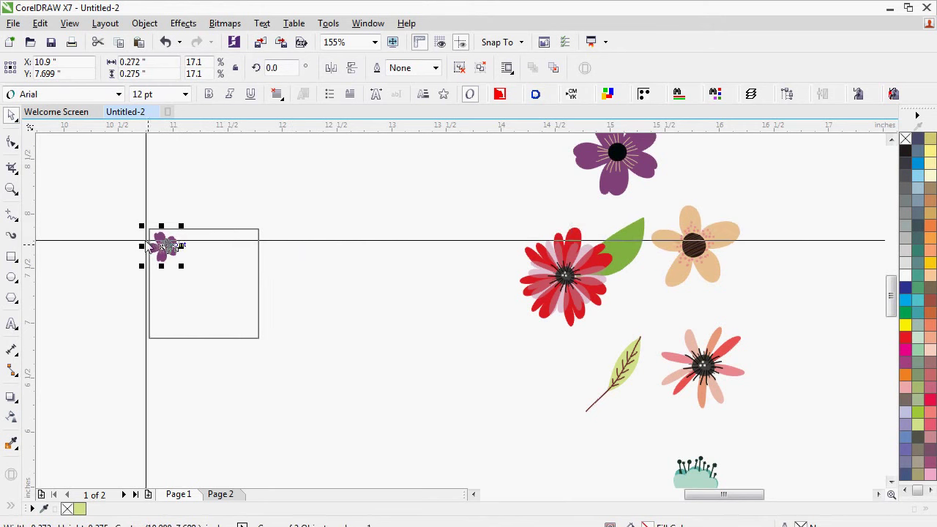
# Step: Place copies of the tan flower, red flower with leaf, pale green leaf, coral flower and teal flower around the square
pyautogui.moveTo(705, 237); pyautogui.dragTo(345, 266)
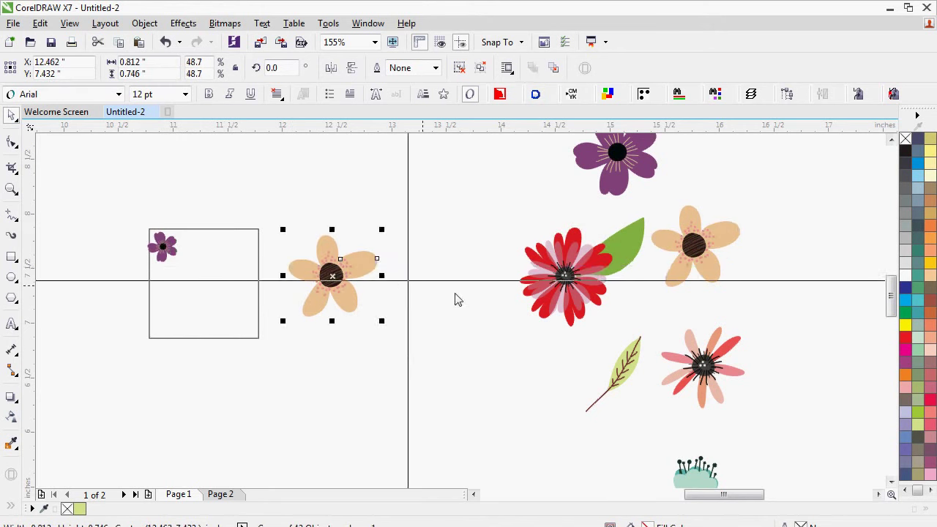
pyautogui.moveTo(573, 270); pyautogui.dragTo(339, 368)
pyautogui.moveTo(625, 366); pyautogui.dragTo(328, 180)
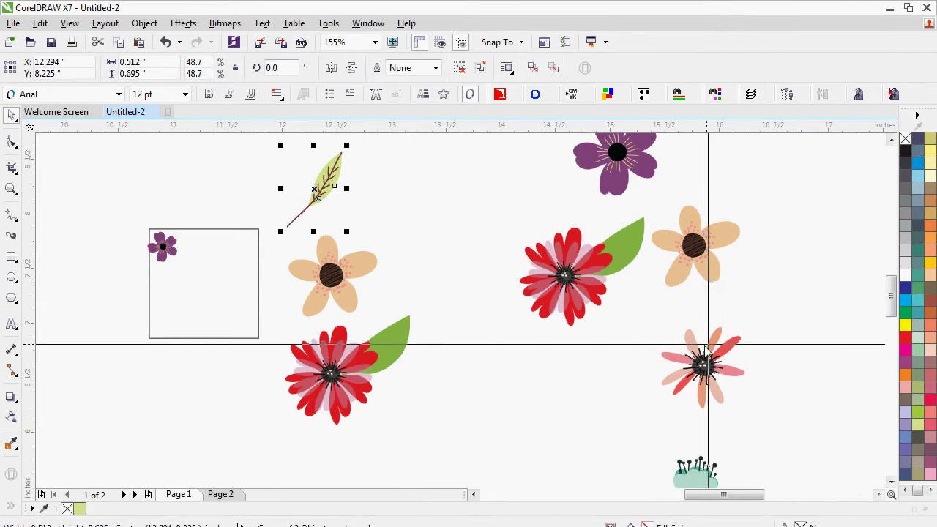
pyautogui.click(679, 366)
pyautogui.moveTo(679, 366); pyautogui.dragTo(177, 170)
pyautogui.moveTo(684, 469); pyautogui.dragTo(207, 372)
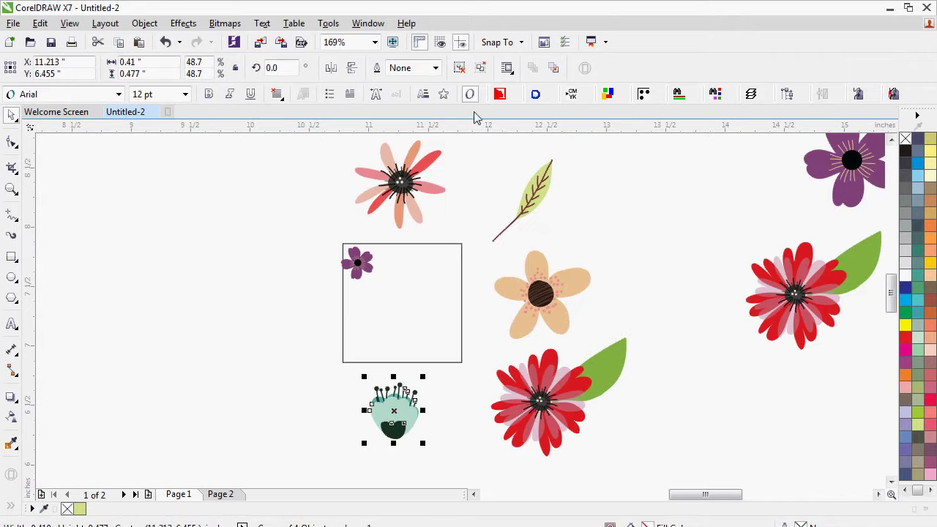
# Step: Scale down the copied coral flower, pale green leaf, tan flower and red flower around the square
pyautogui.click(475, 241)
pyautogui.click(429, 167)
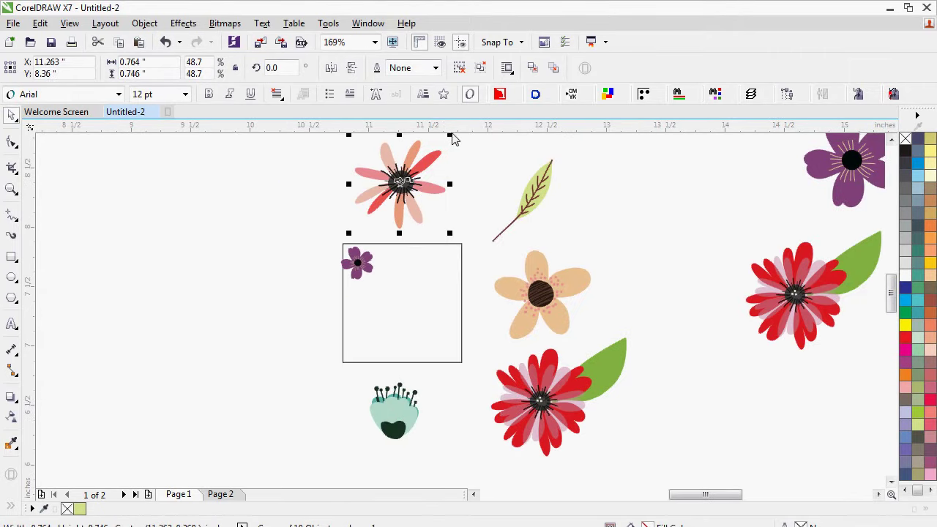
pyautogui.moveTo(449, 136); pyautogui.dragTo(395, 188)
pyautogui.click(548, 186)
pyautogui.moveTo(559, 162); pyautogui.dragTo(532, 202)
pyautogui.click(548, 268)
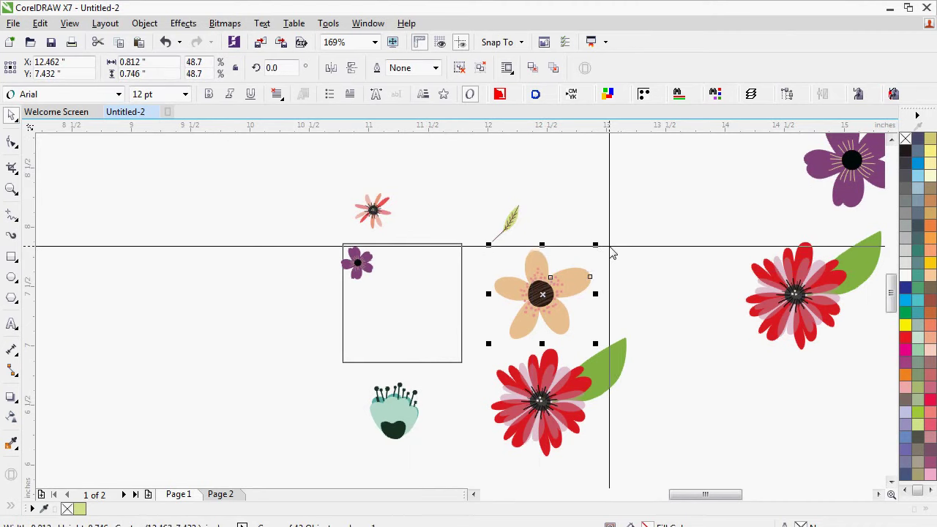
pyautogui.moveTo(596, 245); pyautogui.dragTo(543, 294)
pyautogui.moveTo(630, 332); pyautogui.dragTo(552, 399)
# Step: Move the red flower with its leaf into the square and shrink it to about 0.23 inch wide
pyautogui.click(400, 415)
pyautogui.moveTo(518, 439); pyautogui.dragTo(429, 297)
pyautogui.scroll(2, 491, 433)
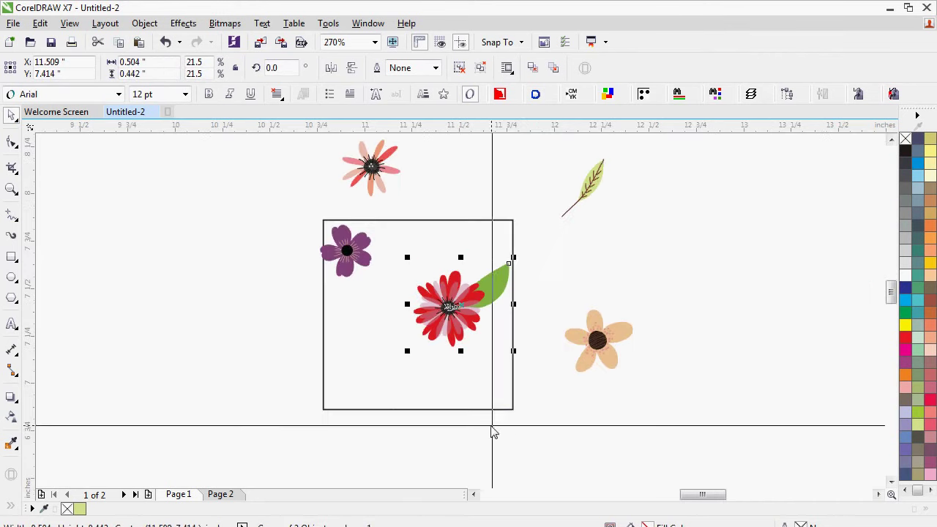
pyautogui.moveTo(517, 266); pyautogui.dragTo(461, 304)
# Step: Shrink the teal flower and place it inside the square, with the pale green leaf beside the purple flower
pyautogui.scroll(-3, 449, 383)
pyautogui.moveTo(431, 438); pyautogui.dragTo(472, 281)
pyautogui.moveTo(384, 246); pyautogui.dragTo(564, 441)
pyautogui.moveTo(439, 198); pyautogui.dragTo(364, 303)
pyautogui.moveTo(539, 214)
pyautogui.mouseDown()
pyautogui.moveTo(439, 255)
pyautogui.moveTo(366, 267)
pyautogui.moveTo(365, 276)
pyautogui.mouseUp()
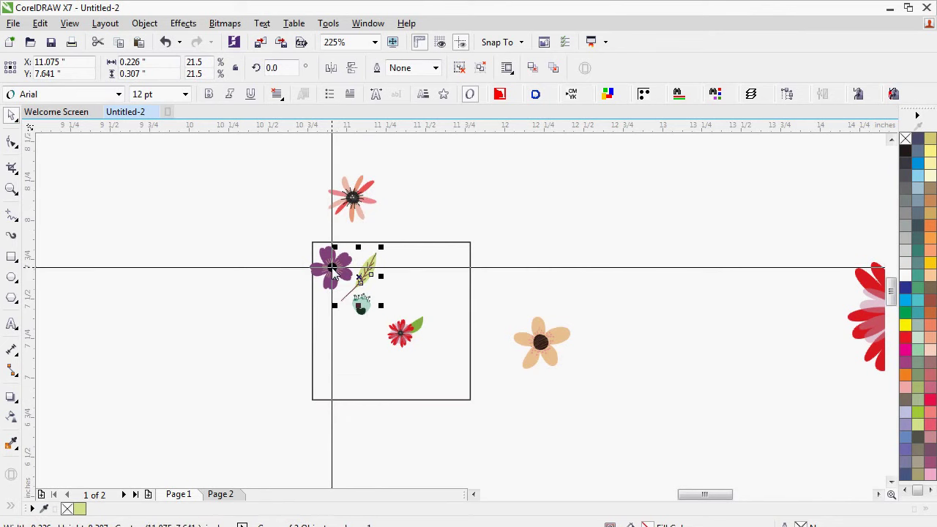
# Step: Scale down the tan flower outside the square and reduce the purple flower to about 0.18 inch wide
pyautogui.click(539, 341)
pyautogui.moveTo(575, 313); pyautogui.dragTo(550, 335)
pyautogui.click(339, 264)
pyautogui.moveTo(356, 295); pyautogui.dragTo(339, 276)
# Step: Move the coral flower onto the square's right edge and the purple flower onto its upper-left corner
pyautogui.moveTo(350, 203); pyautogui.dragTo(488, 279)
pyautogui.press('F2')
pyautogui.moveTo(285, 213); pyautogui.dragTo(574, 451)
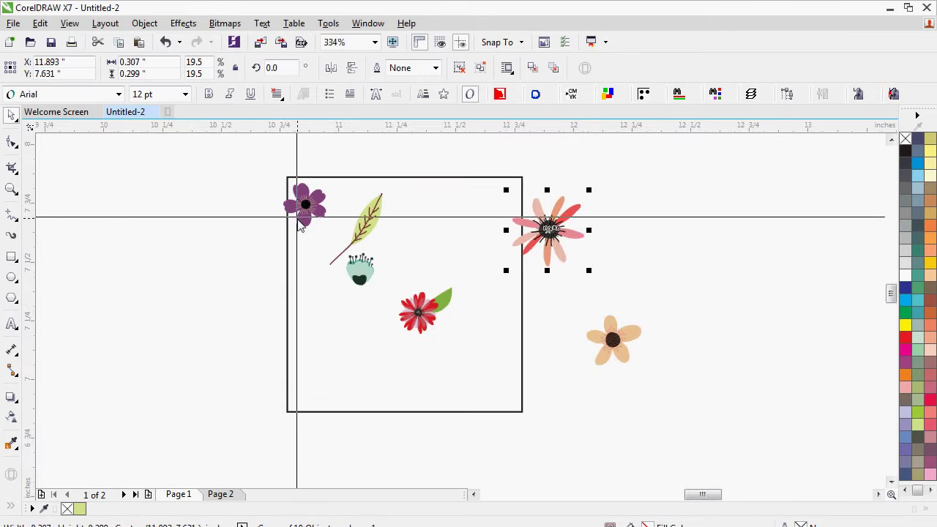
pyautogui.moveTo(314, 212); pyautogui.dragTo(288, 196)
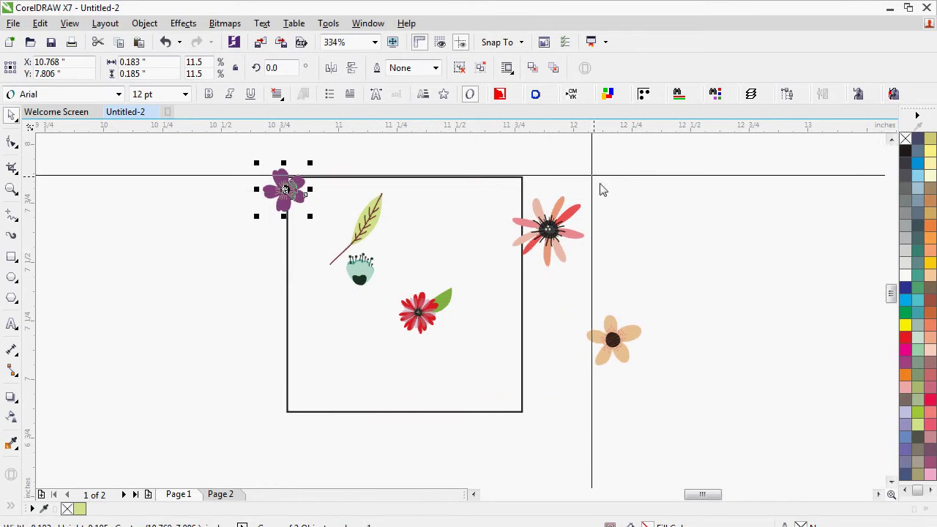
# Step: Check the square's size and the nudge distance, and copy the purple flower 1 inch right onto the square's upper-right corner
pyautogui.click(663, 239)
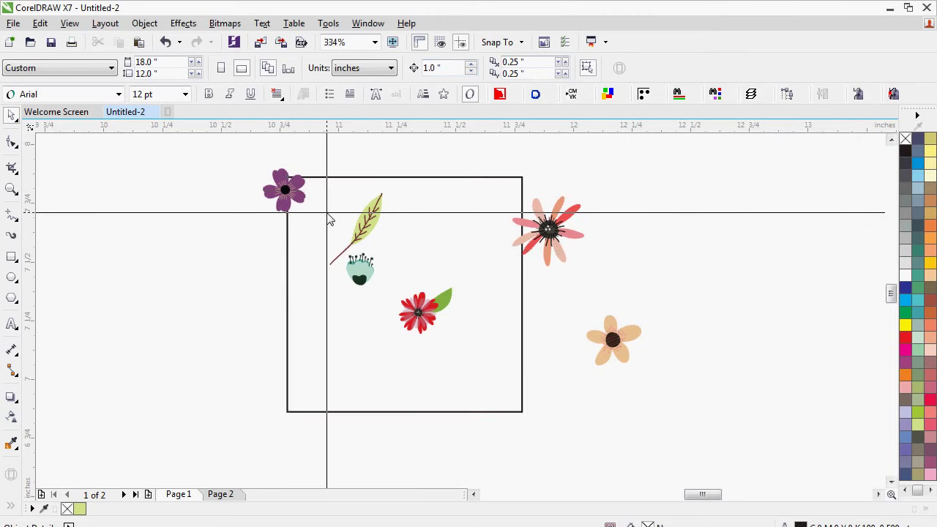
pyautogui.click(290, 176)
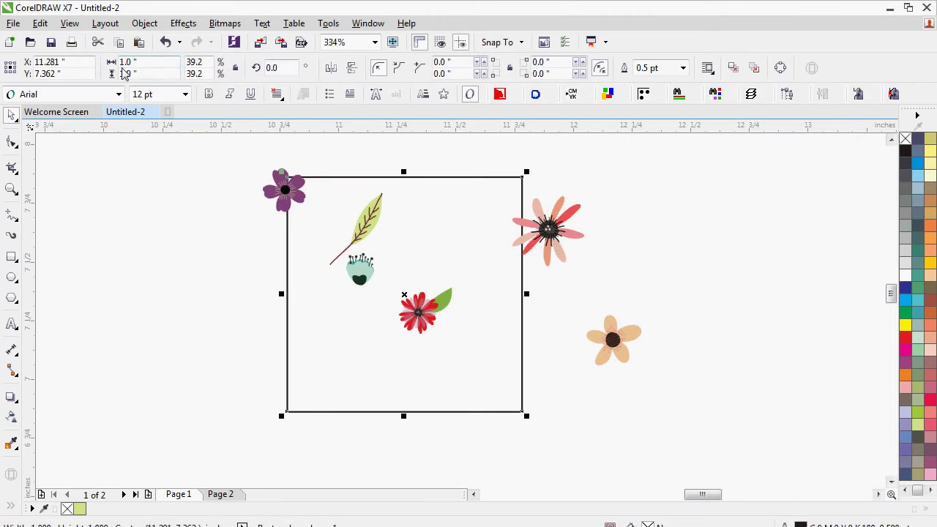
pyautogui.click(354, 147)
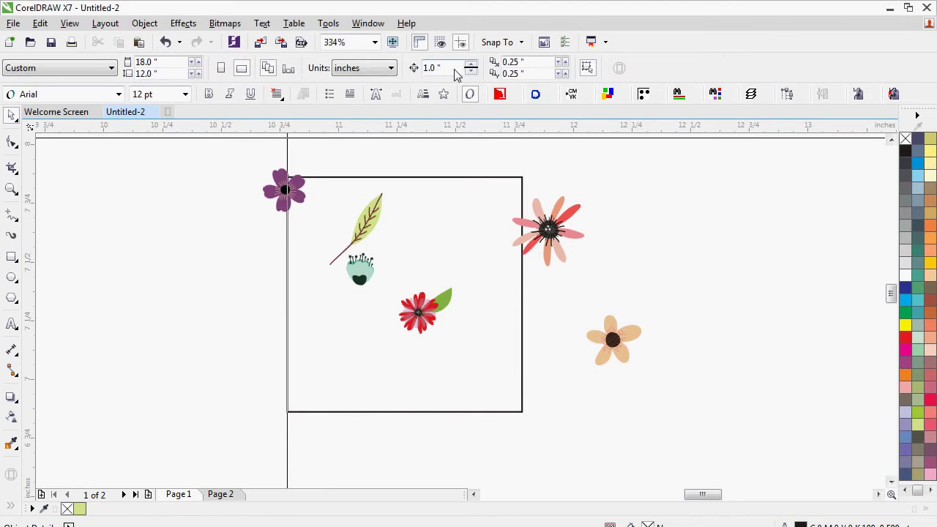
pyautogui.click(284, 190)
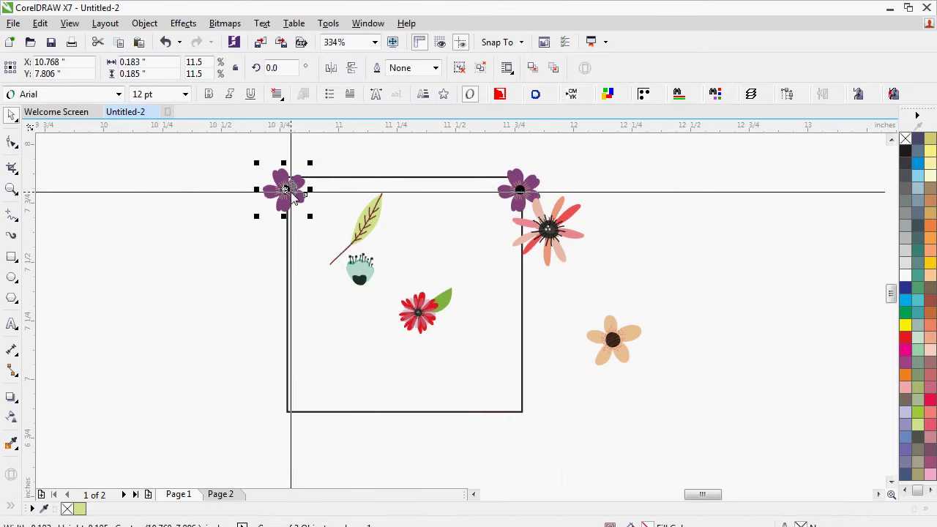
# Step: Copy both purple corner flowers and move the pasted pair 1 inch down onto the square's lower corners
pyautogui.keyDown('shift'); pyautogui.click(521, 189); pyautogui.keyUp('shift')
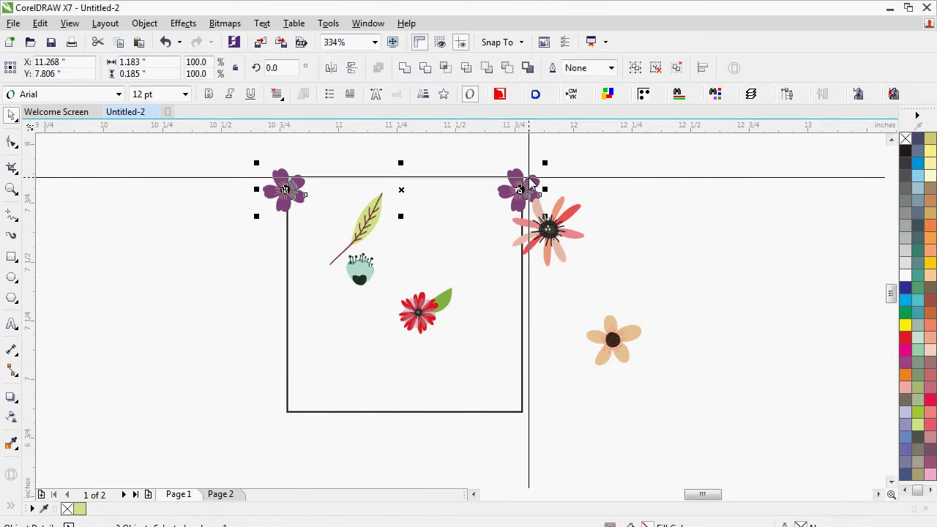
pyautogui.click(69, 23)
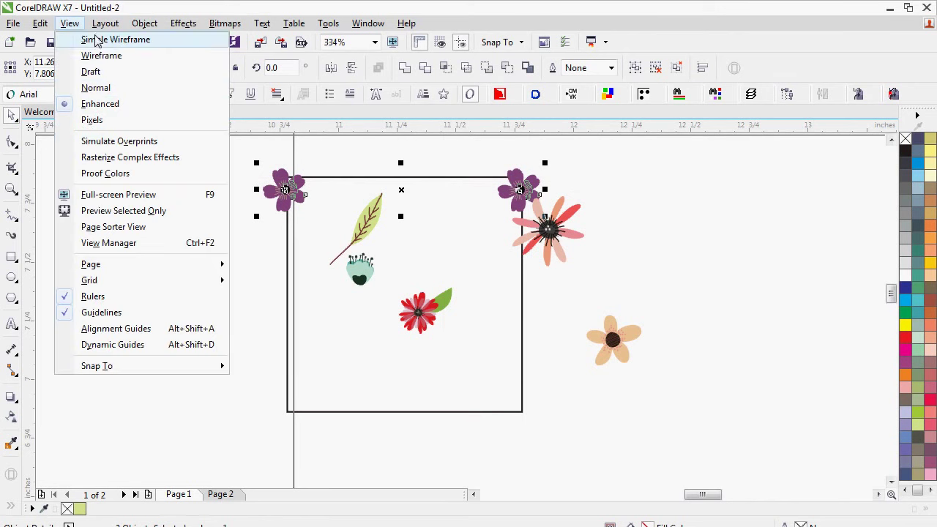
pyautogui.moveTo(53, 25)
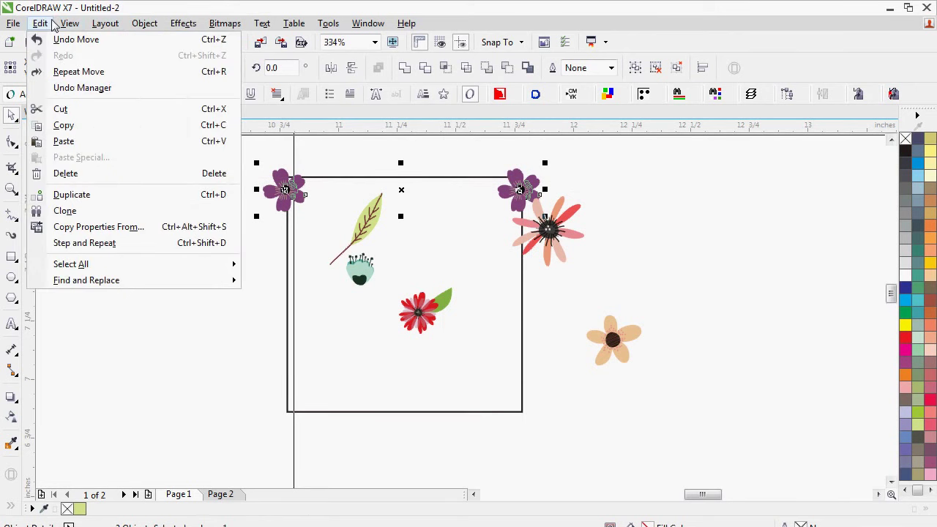
pyautogui.click(70, 130)
pyautogui.click(41, 24)
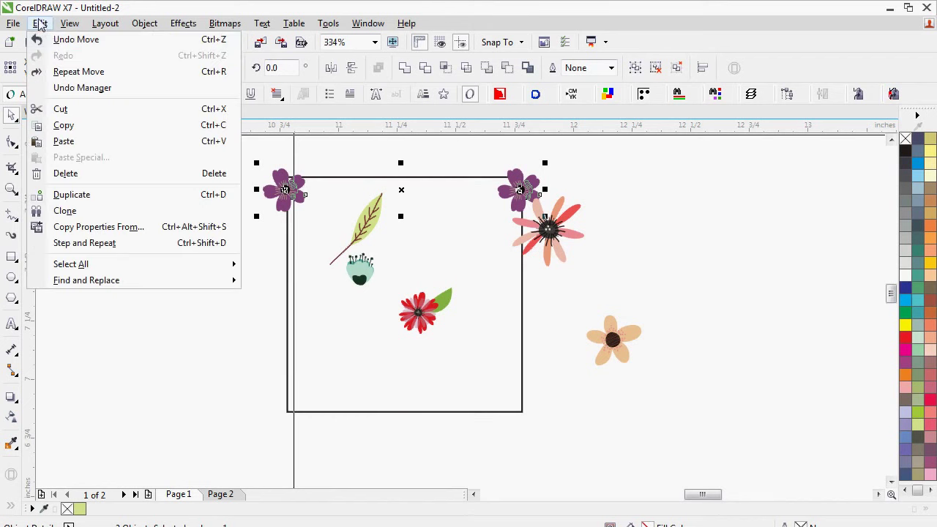
pyautogui.click(73, 140)
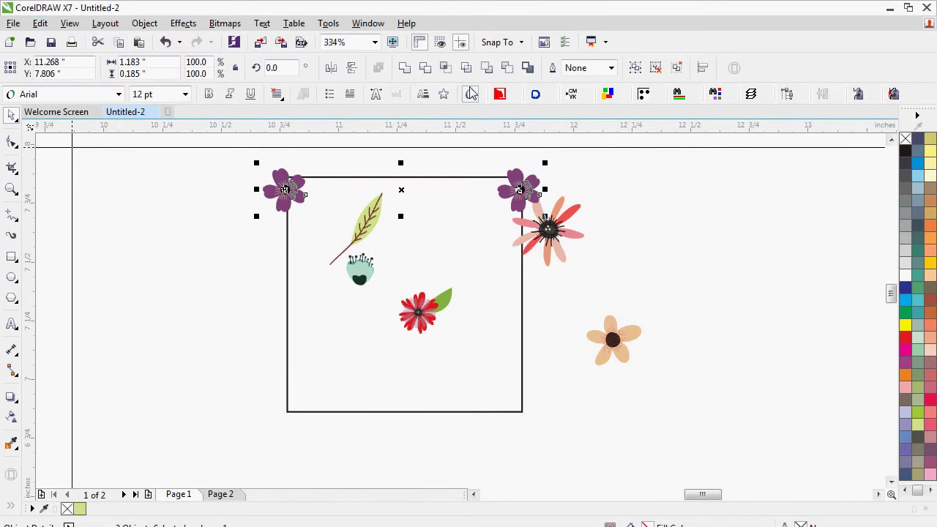
pyautogui.press('Down')
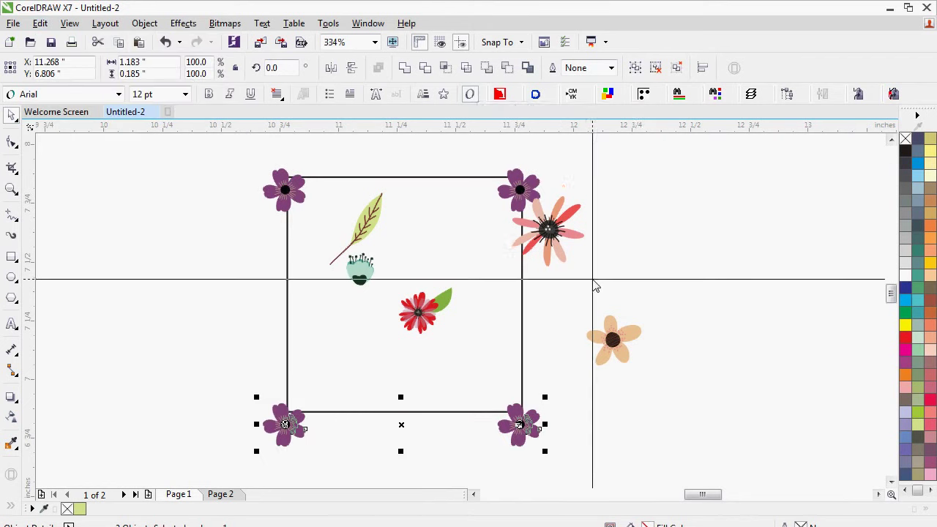
pyautogui.click(661, 185)
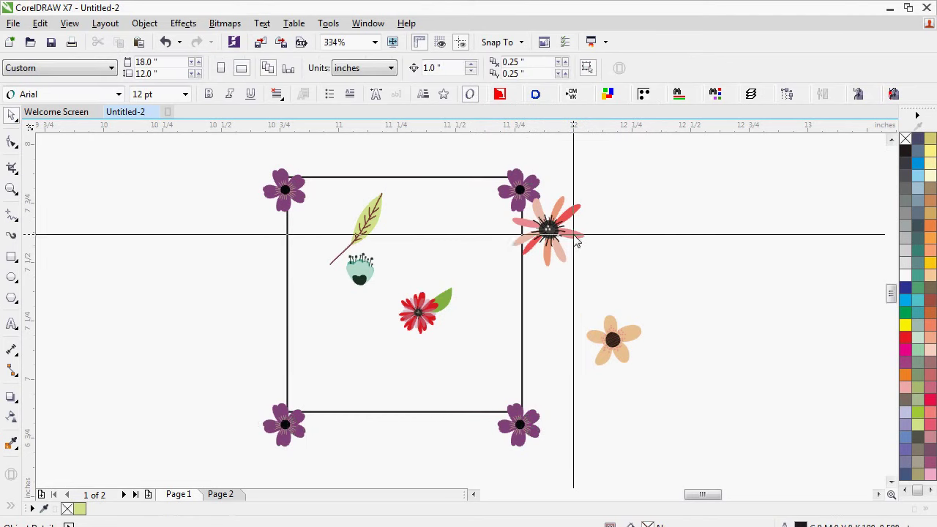
# Step: Move the coral flower onto the square's upper edge and the leaf between it and the upper-left purple flower
pyautogui.click(546, 245)
pyautogui.moveTo(549, 226); pyautogui.dragTo(446, 201)
pyautogui.moveTo(375, 213); pyautogui.dragTo(324, 207)
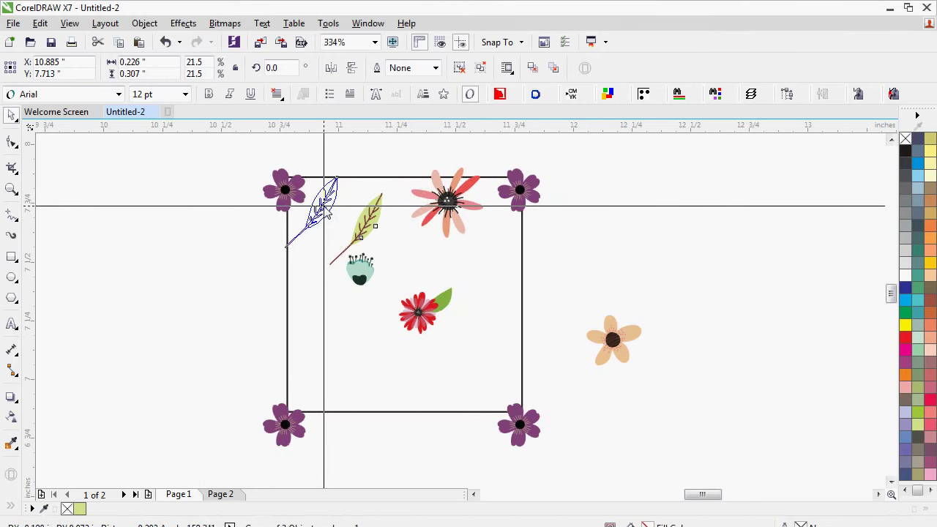
pyautogui.moveTo(444, 203); pyautogui.dragTo(386, 186)
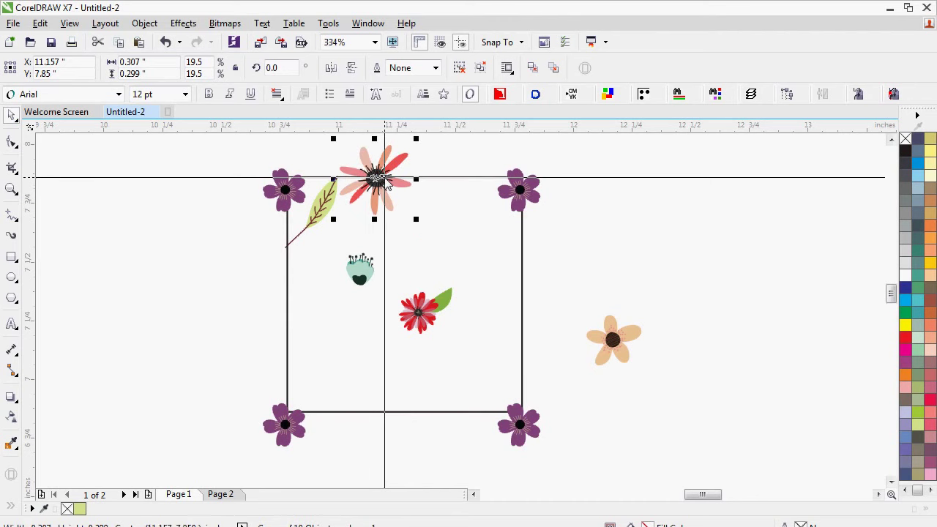
# Step: Copy the coral flower 1 inch down onto the lower edge, and copy the leaf 1 inch right and 1 inch down
pyautogui.click(40, 23)
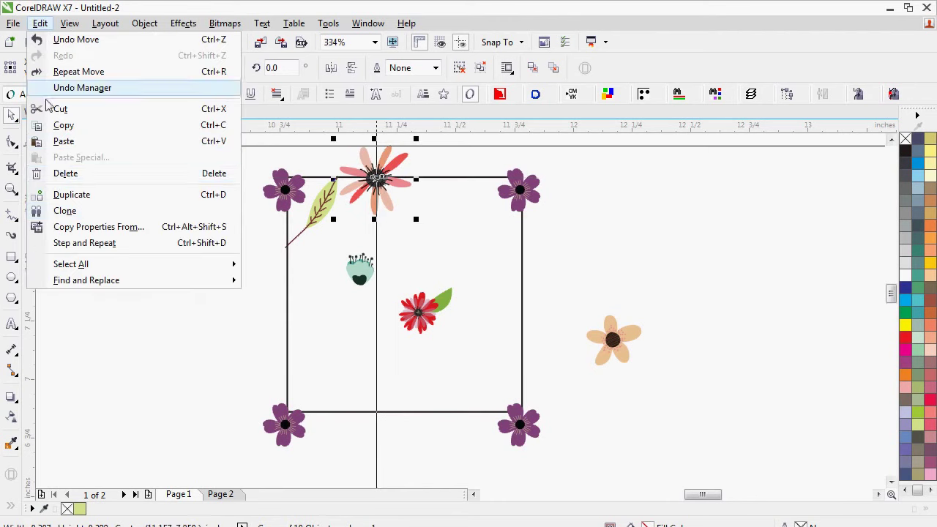
pyautogui.click(65, 127)
pyautogui.click(42, 23)
pyautogui.click(64, 141)
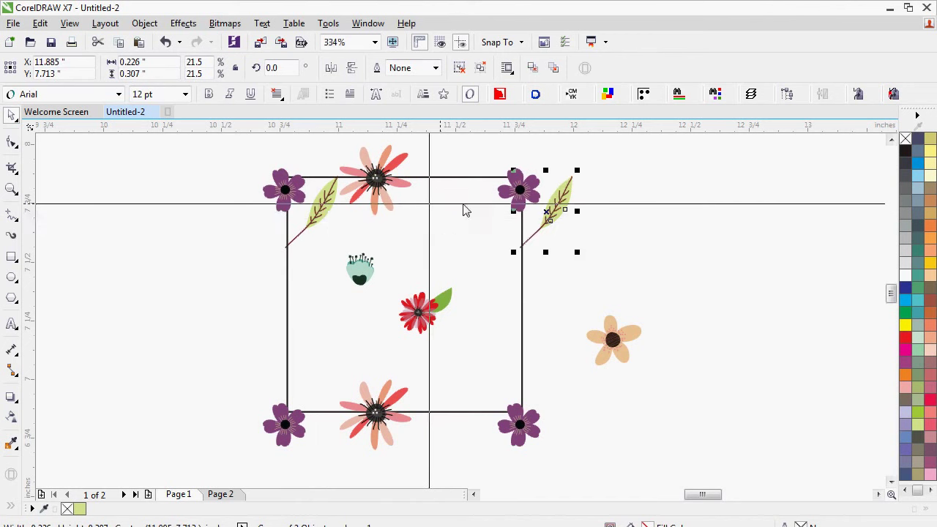
pyautogui.click(325, 208)
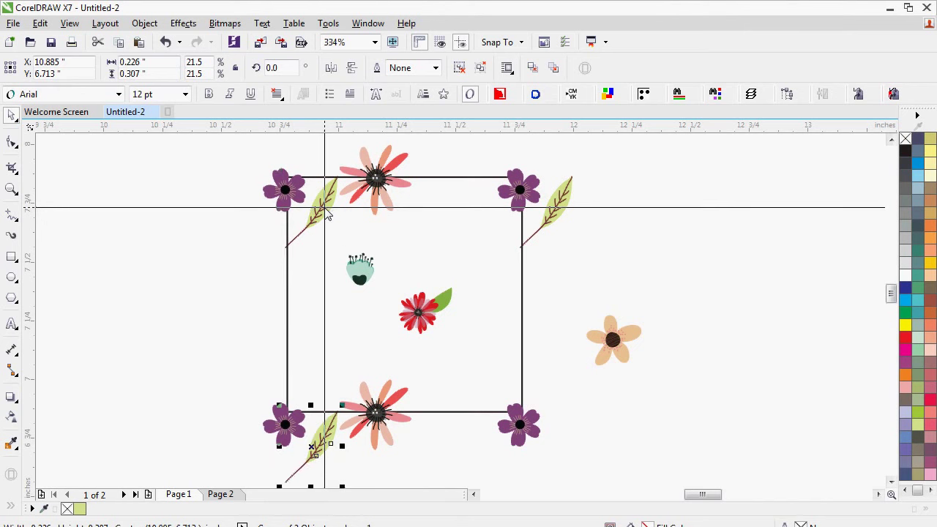
# Step: Move the red flower below the upper-left leaf, and place a smaller, horizontally mirrored copy of that leaf under the coral flower
pyautogui.moveTo(423, 325); pyautogui.dragTo(314, 277)
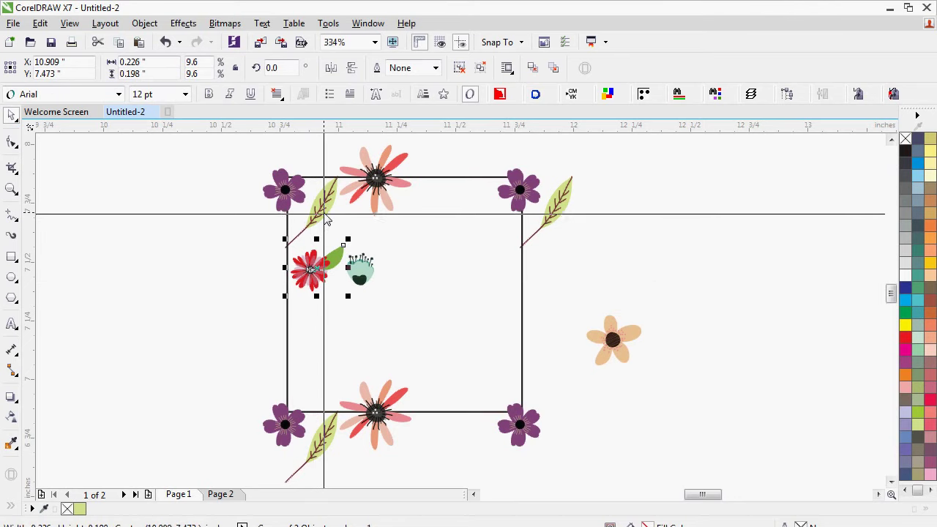
pyautogui.moveTo(324, 213); pyautogui.dragTo(397, 248)
pyautogui.hotkey('ctrl', 'z')
pyautogui.moveTo(329, 189); pyautogui.dragTo(419, 221)
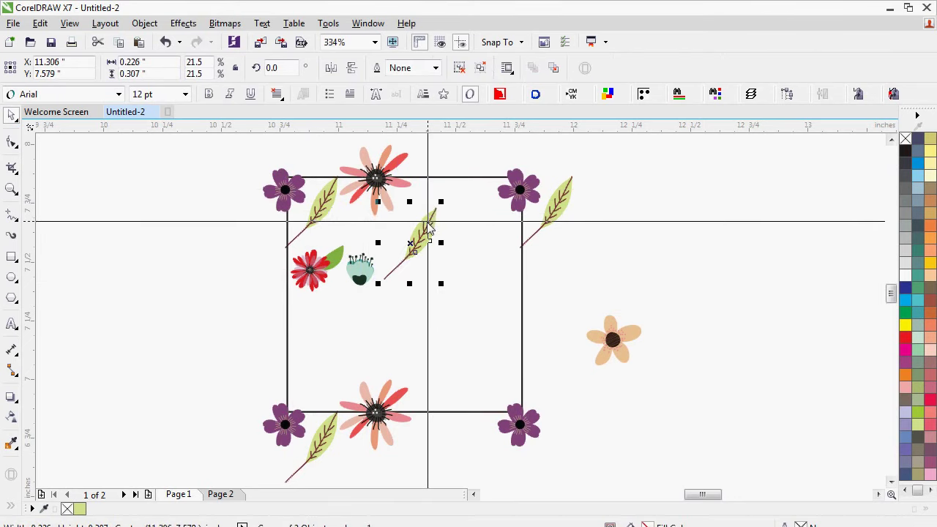
pyautogui.click(331, 68)
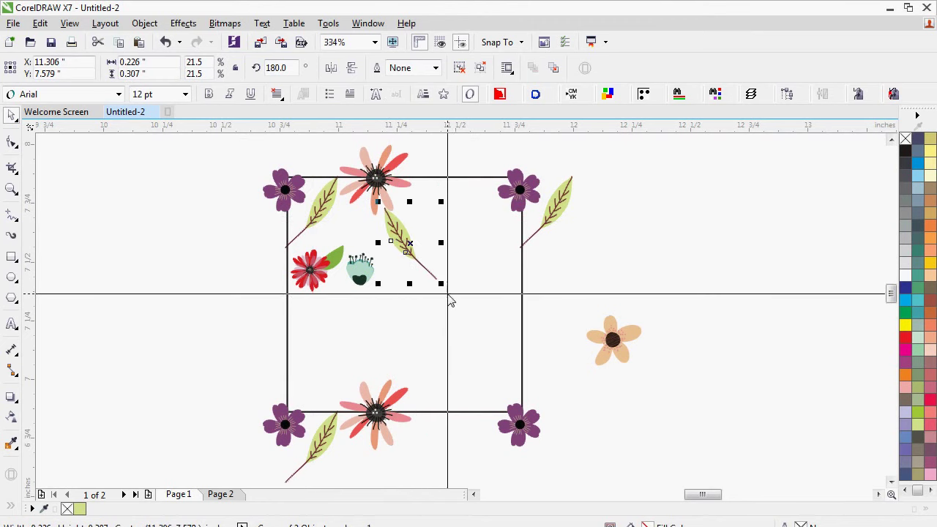
pyautogui.moveTo(441, 283); pyautogui.dragTo(359, 215)
# Step: Adjust the teal and red flowers' positions, and move the leaf outside the square's right edge to just below the teal flower
pyautogui.moveTo(360, 268); pyautogui.dragTo(324, 261)
pyautogui.moveTo(559, 198); pyautogui.dragTo(390, 287)
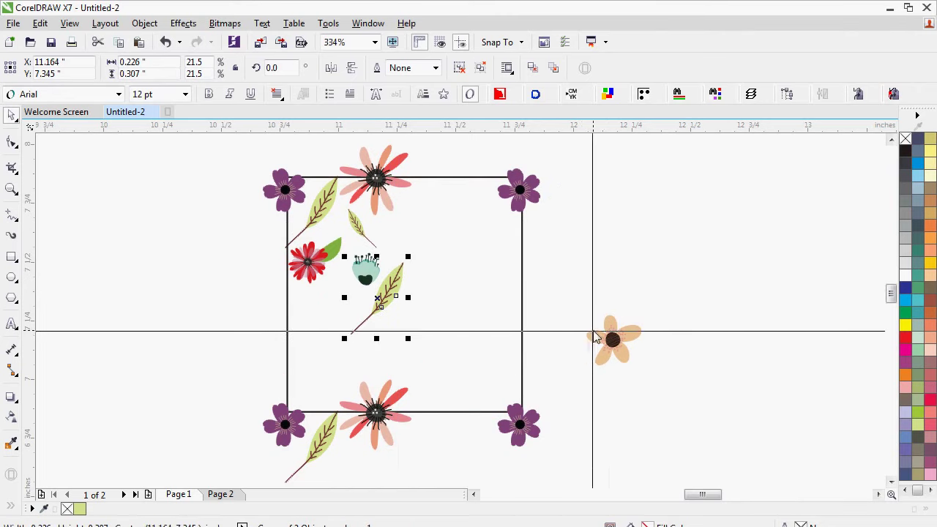
# Step: Place a small tan flower inside the square and one about 0.36 inch wide on its upper edge, copying the larger one 1 inch down
pyautogui.moveTo(618, 347); pyautogui.dragTo(513, 153)
pyautogui.moveTo(451, 188); pyautogui.dragTo(456, 174)
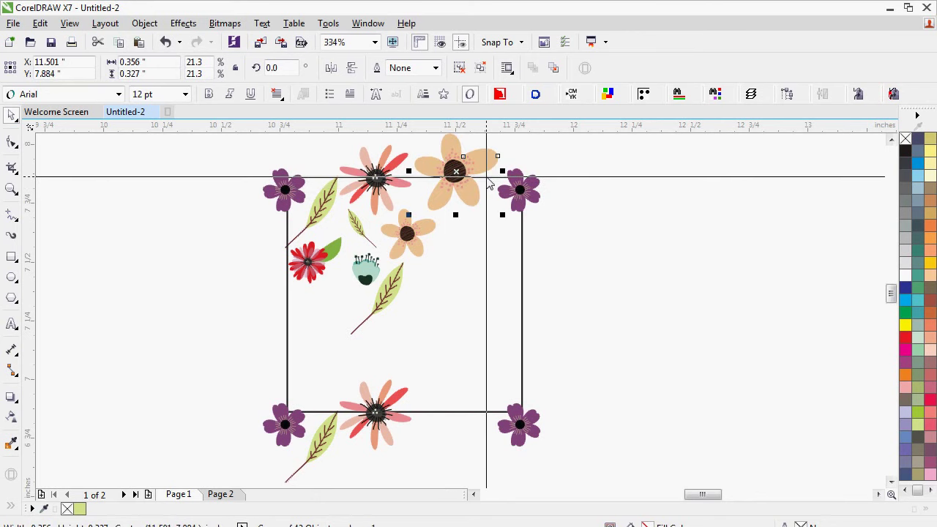
pyautogui.hotkey('ctrl', 'd')
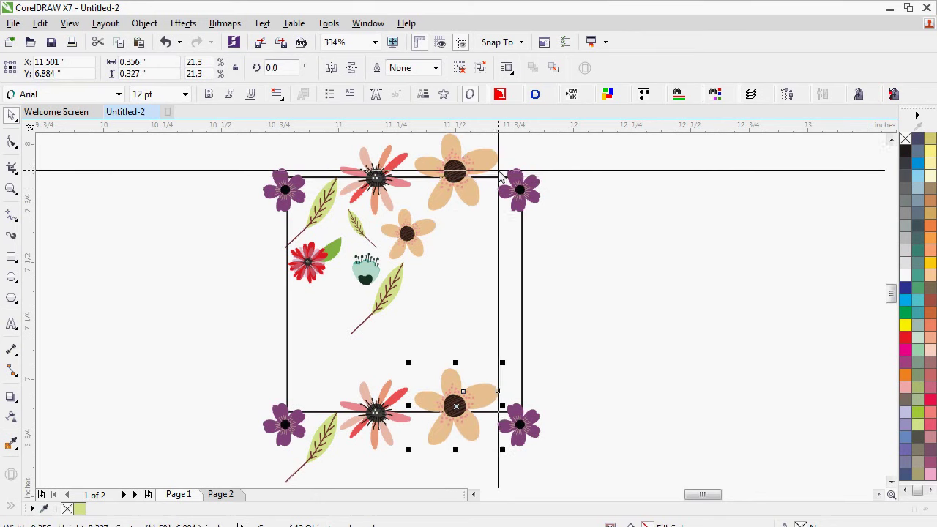
# Step: Place a copy of the leaf below the teal flower in the square's lower-right area, above the tan flower
pyautogui.click(461, 172)
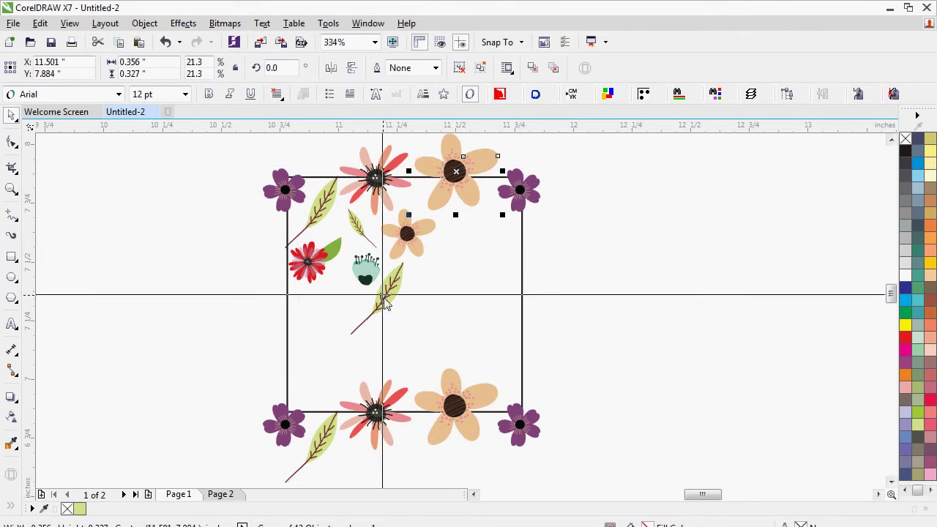
pyautogui.moveTo(390, 306); pyautogui.dragTo(498, 350)
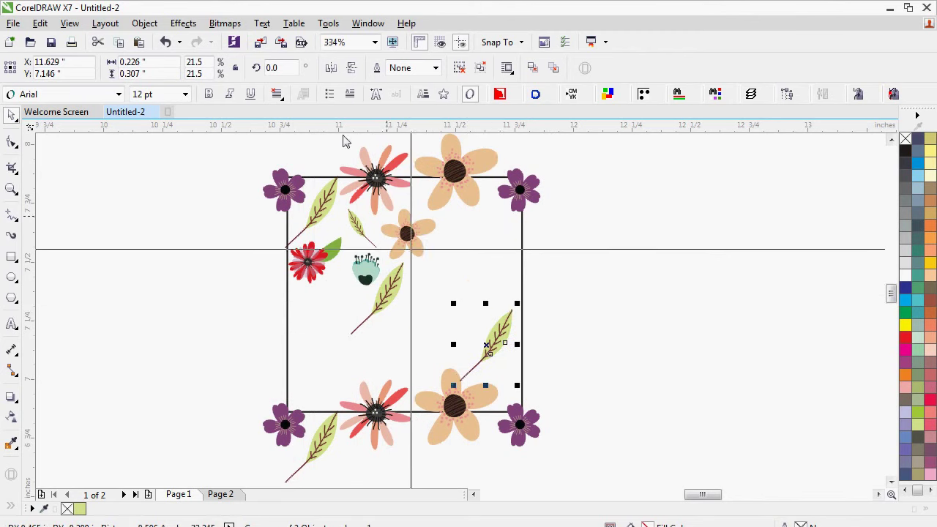
# Step: Mirror the lower-right leaf both horizontally and vertically, move its stem tip onto the square's right edge, and copy it 1 inch to the left
pyautogui.click(332, 69)
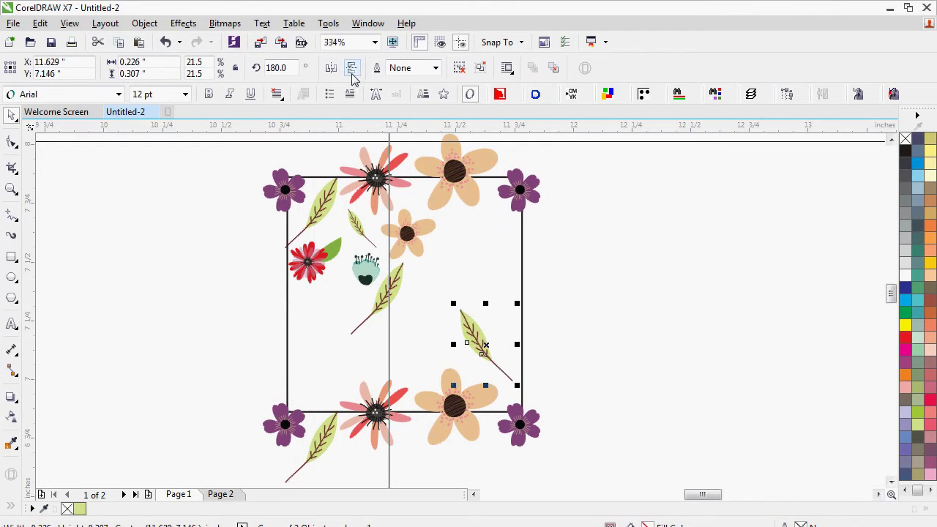
pyautogui.click(351, 72)
pyautogui.moveTo(498, 330); pyautogui.dragTo(510, 331)
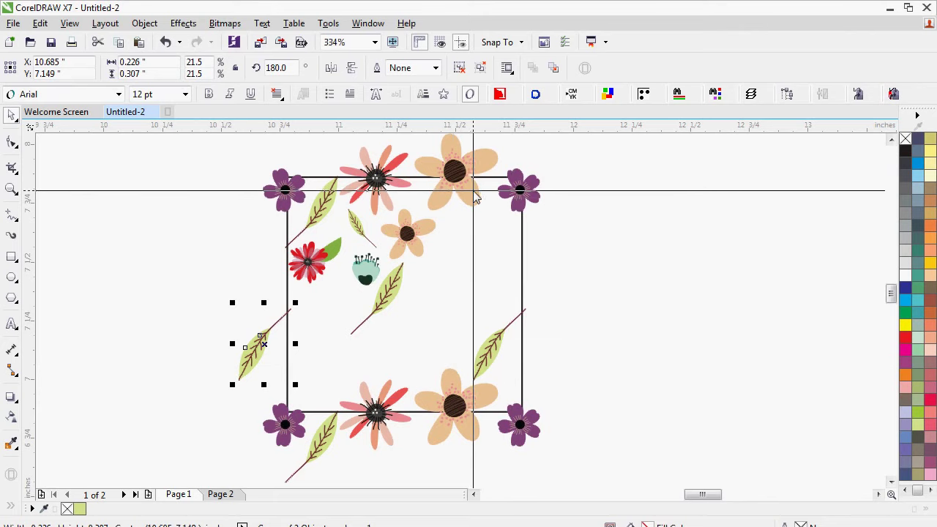
# Step: Copy the small leaf, mirrored both ways, above the gap between the lower coral and tan flowers, adding an upside-down teal flower about 0.092 inch wide beside it
pyautogui.moveTo(356, 225); pyautogui.dragTo(416, 370)
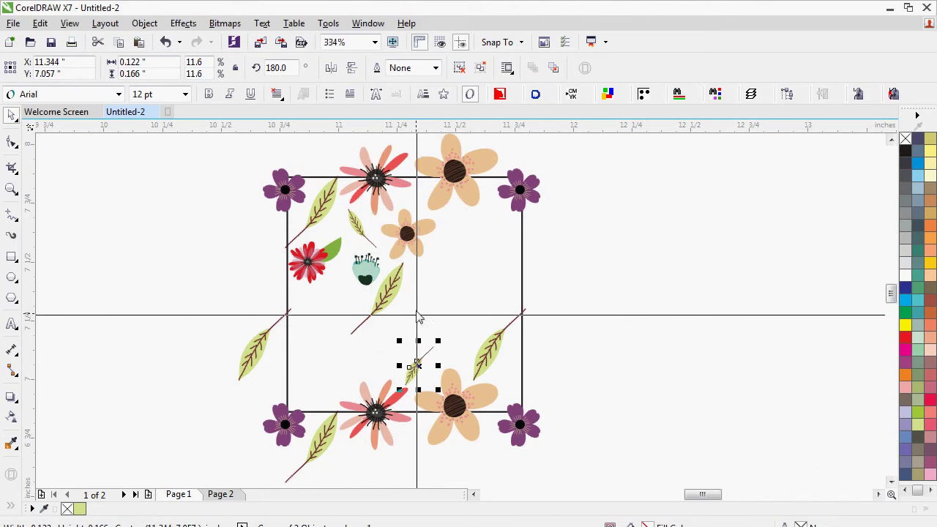
pyautogui.click(331, 68)
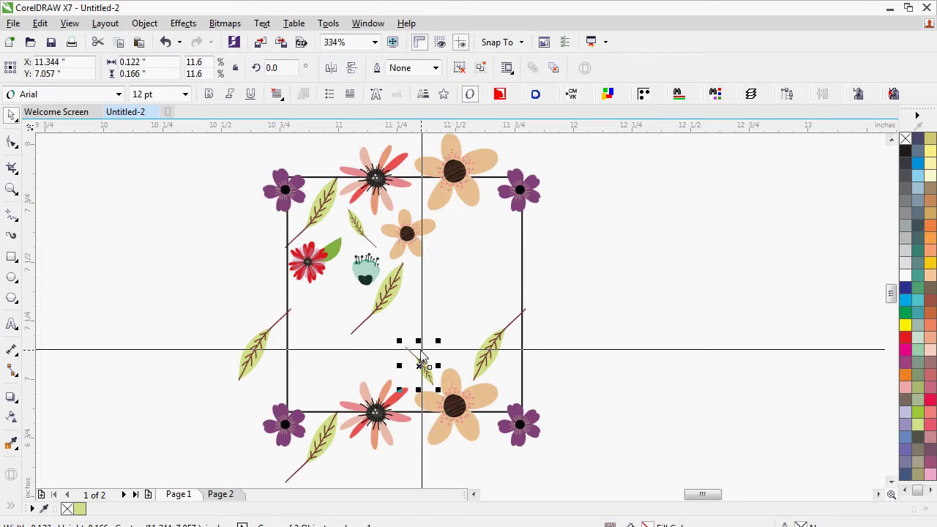
pyautogui.moveTo(364, 277); pyautogui.dragTo(459, 345)
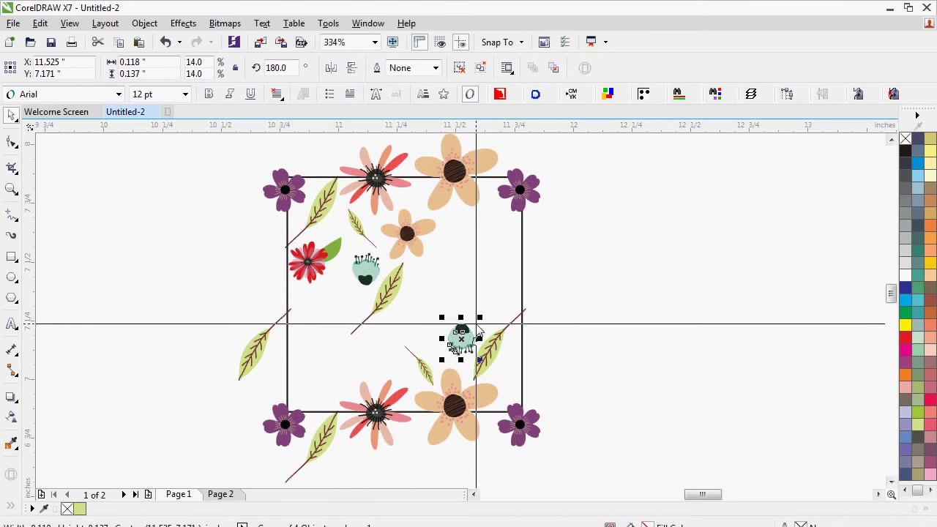
pyautogui.moveTo(478, 318); pyautogui.dragTo(445, 343)
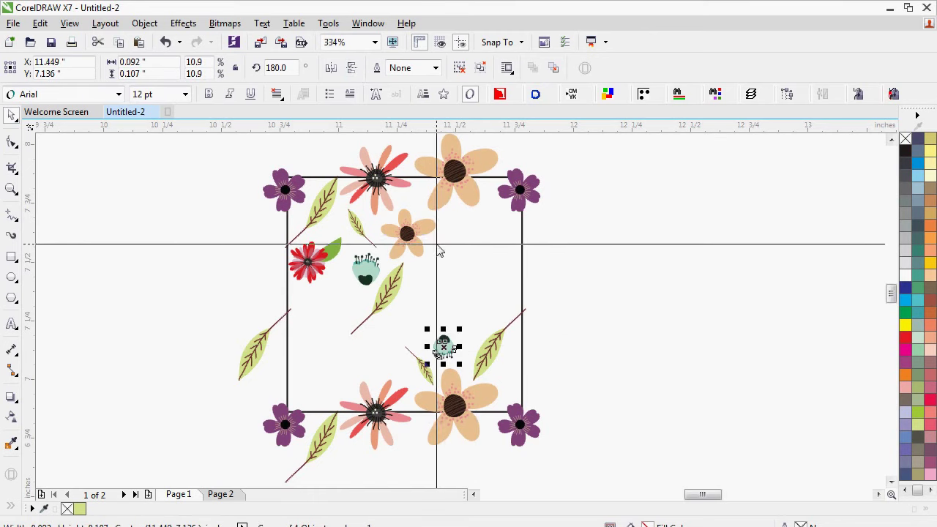
# Step: Place a coral flower copy about 0.231 inch wide on the lower part of the square's left edge, and repeat it 1 inch to the right
pyautogui.moveTo(378, 192); pyautogui.dragTo(315, 351)
pyautogui.moveTo(351, 310); pyautogui.dragTo(340, 331)
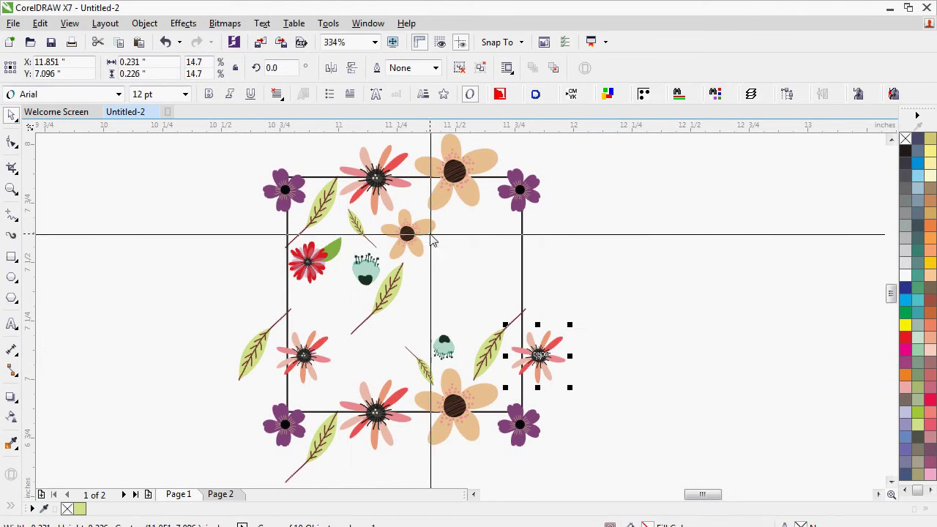
# Step: Place a purple flower copy about 0.143 inch wide below the teal flower and a tan one about 0.234 inch wide above the lower coral flower
pyautogui.moveTo(523, 189); pyautogui.dragTo(352, 325)
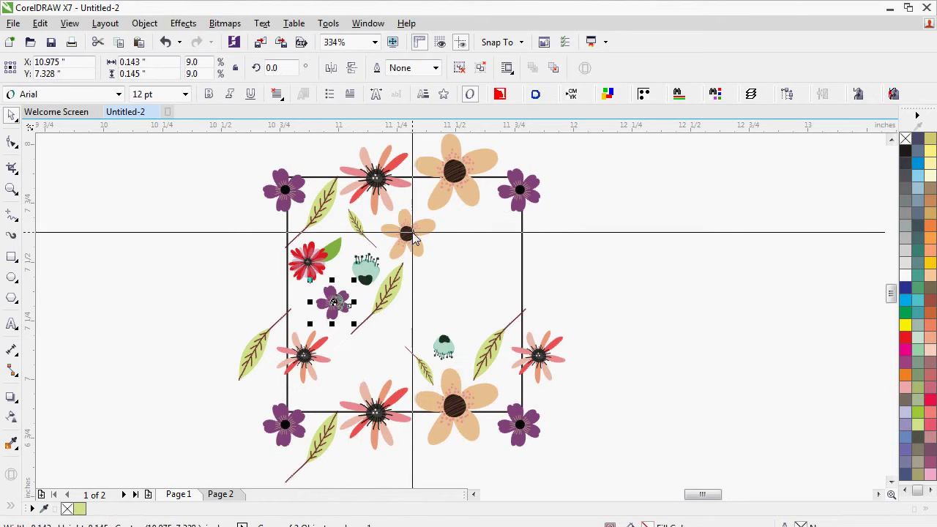
pyautogui.moveTo(411, 231); pyautogui.dragTo(372, 355)
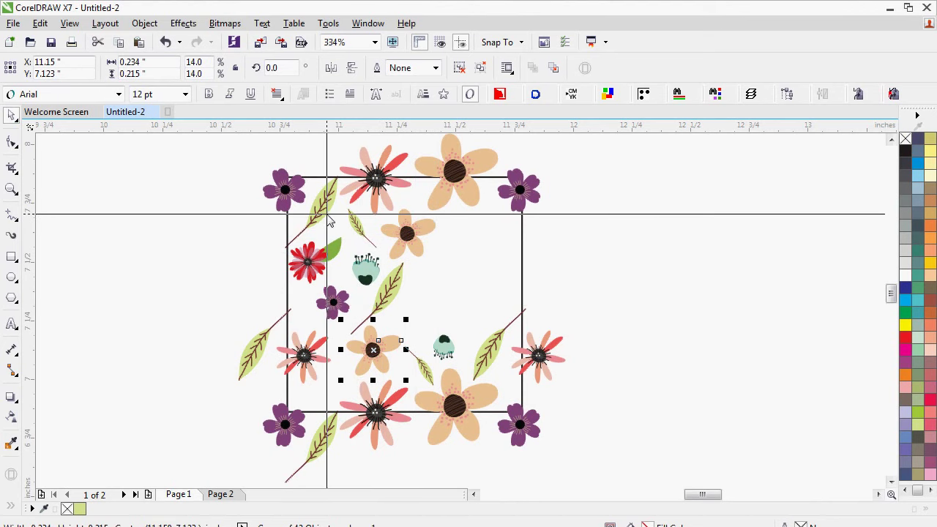
# Step: Place a horizontally mirrored leaf copy below the upper large tan flower, and a red flower copy about 0.326 inch wide near the square's centre
pyautogui.moveTo(329, 221); pyautogui.dragTo(487, 251)
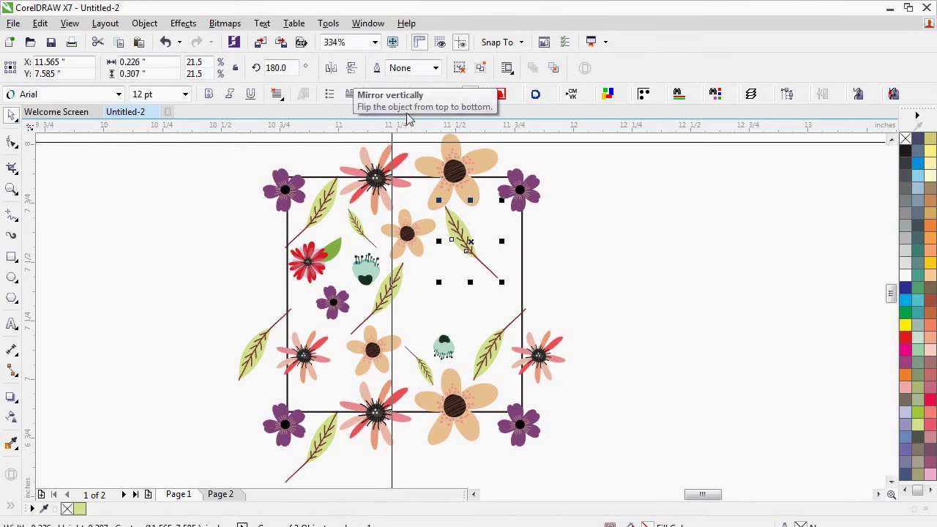
pyautogui.moveTo(311, 276); pyautogui.dragTo(496, 343)
pyautogui.moveTo(447, 310); pyautogui.dragTo(436, 304)
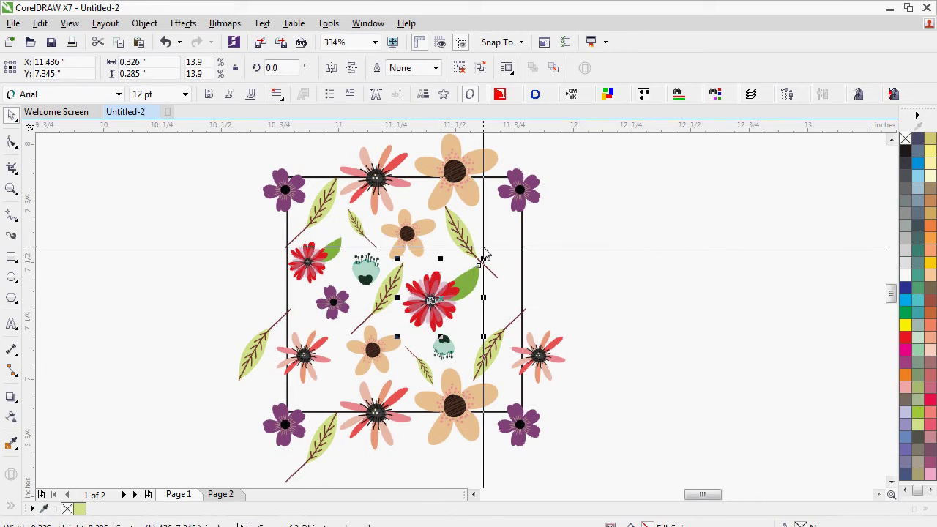
# Step: Copy the small red flower 1 inch to the right, and place a small coral flower on the right edge with a copy 1 inch left
pyautogui.click(315, 264)
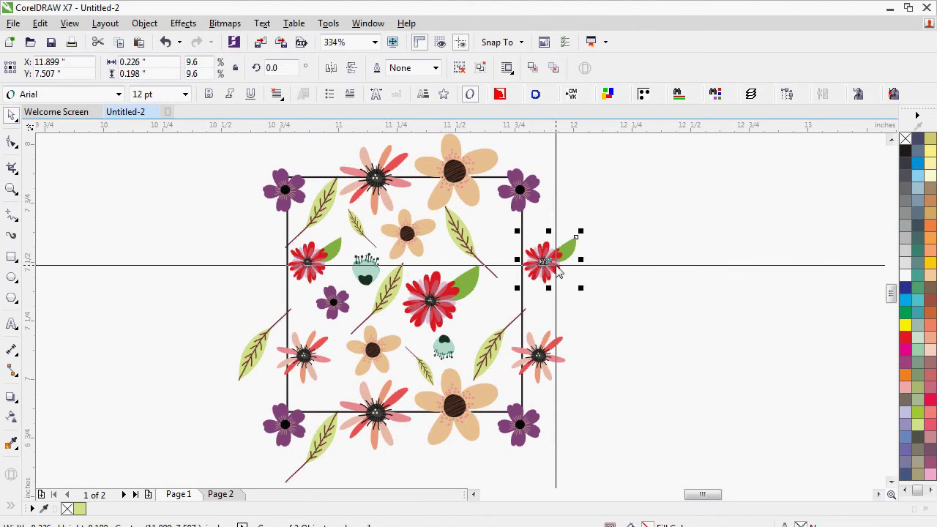
pyautogui.moveTo(307, 357); pyautogui.dragTo(534, 220)
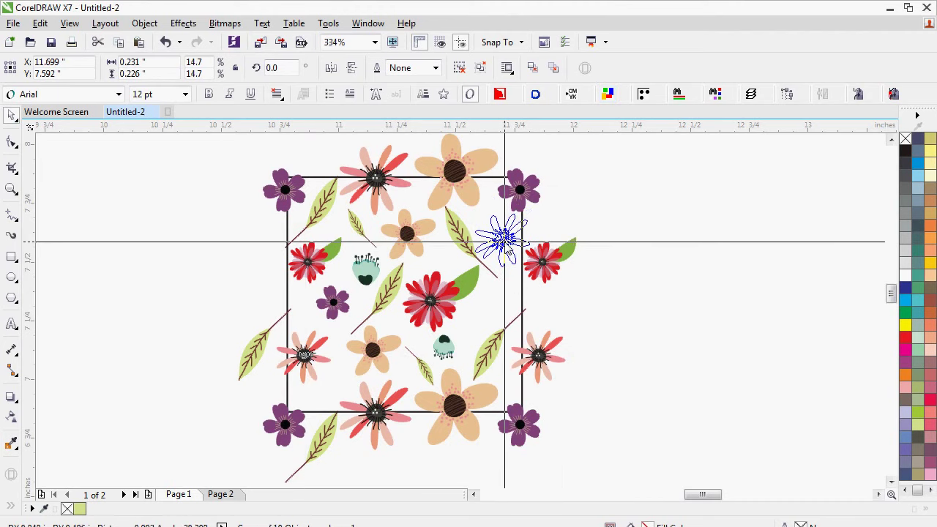
pyautogui.moveTo(504, 249); pyautogui.dragTo(509, 246)
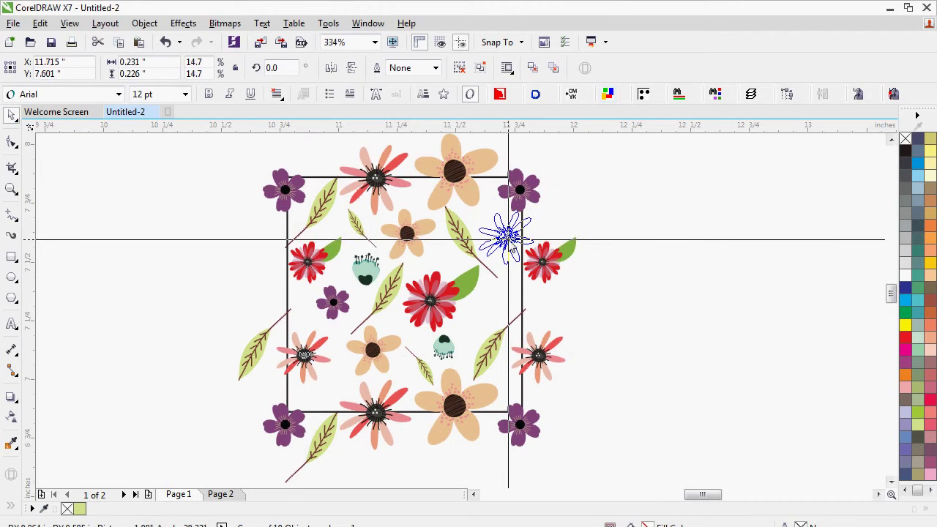
# Step: Copy the upper-left leaf 1 inch to the right, and place a purple flower about 0.131 inch wide to the right of the large red flower
pyautogui.moveTo(537, 207); pyautogui.dragTo(539, 228)
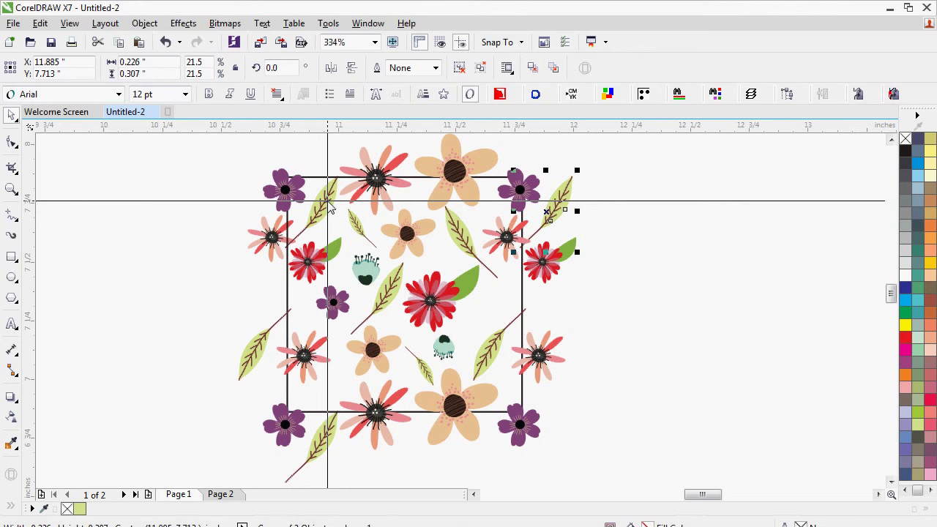
pyautogui.click(629, 179)
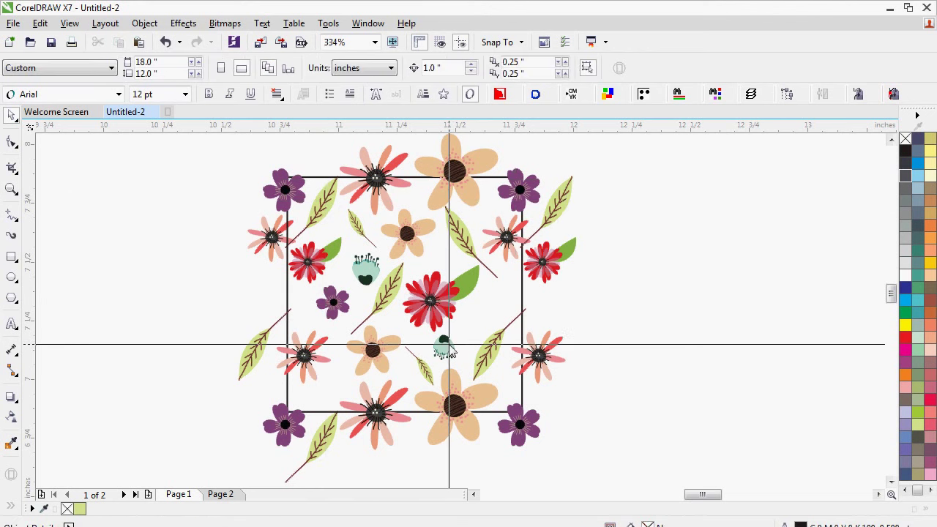
pyautogui.moveTo(286, 423); pyautogui.dragTo(497, 301)
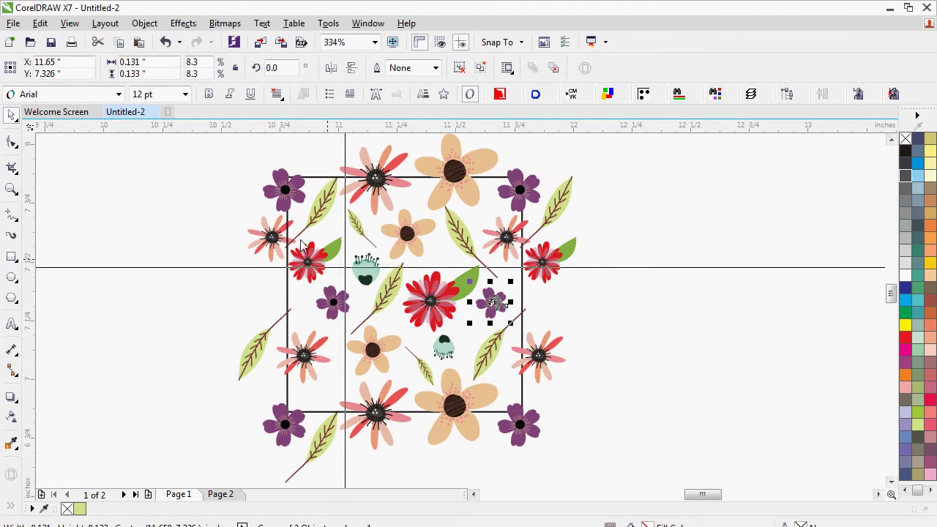
# Step: Group all the flowers and leaves of the pattern, leaving the square outline out of the group
pyautogui.click(327, 176)
pyautogui.scroll(-2, 327, 176)
pyautogui.moveTo(245, 153); pyautogui.dragTo(464, 338)
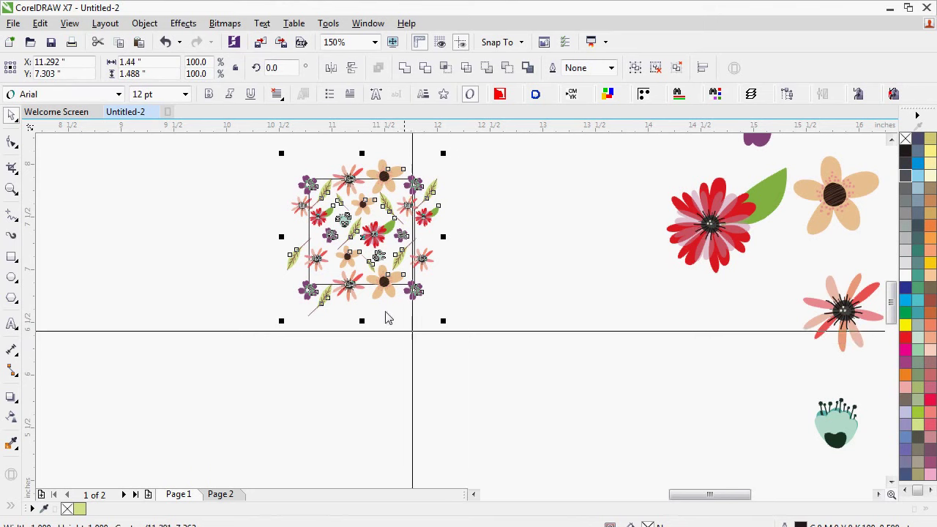
pyautogui.rightClick(377, 178)
pyautogui.click(430, 256)
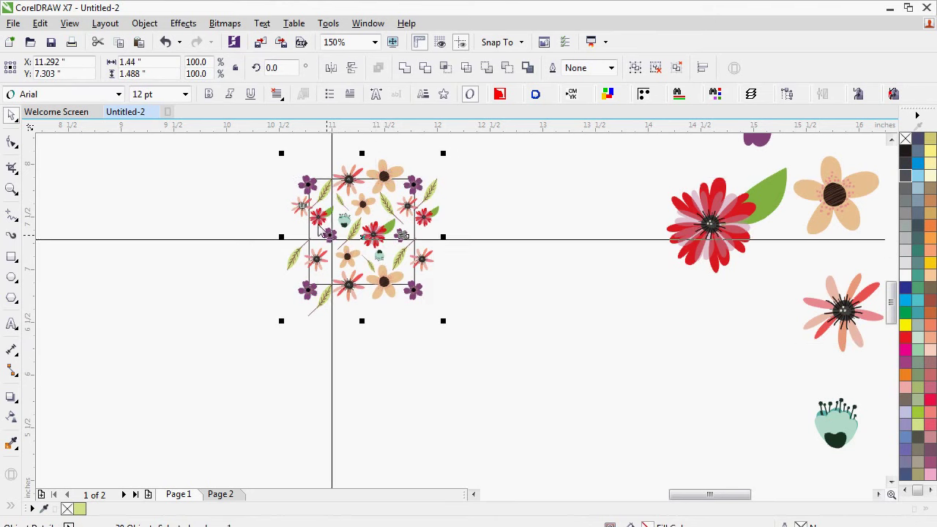
# Step: PowerClip the grouped flowers and leaves inside the 1-inch square, and remove the square's outline
pyautogui.hotkey('shift', 'F2')
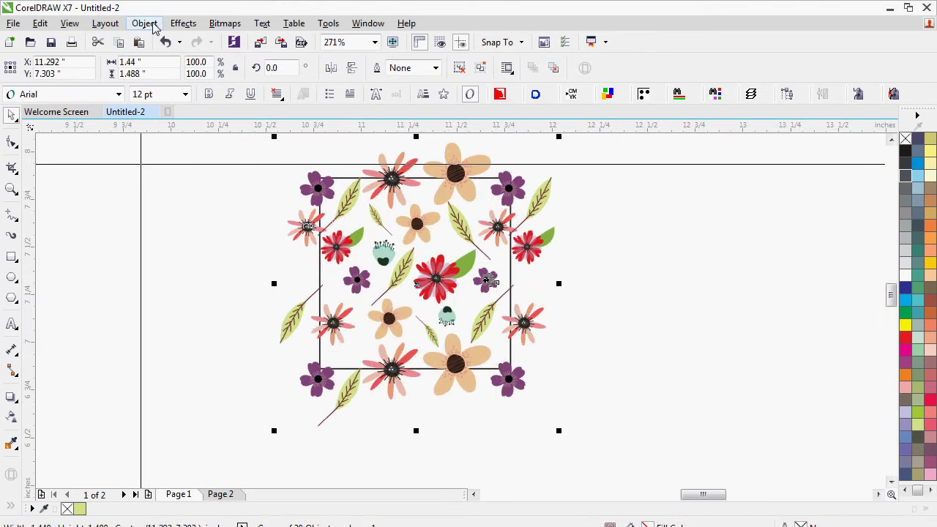
pyautogui.click(154, 26)
pyautogui.moveTo(198, 155)
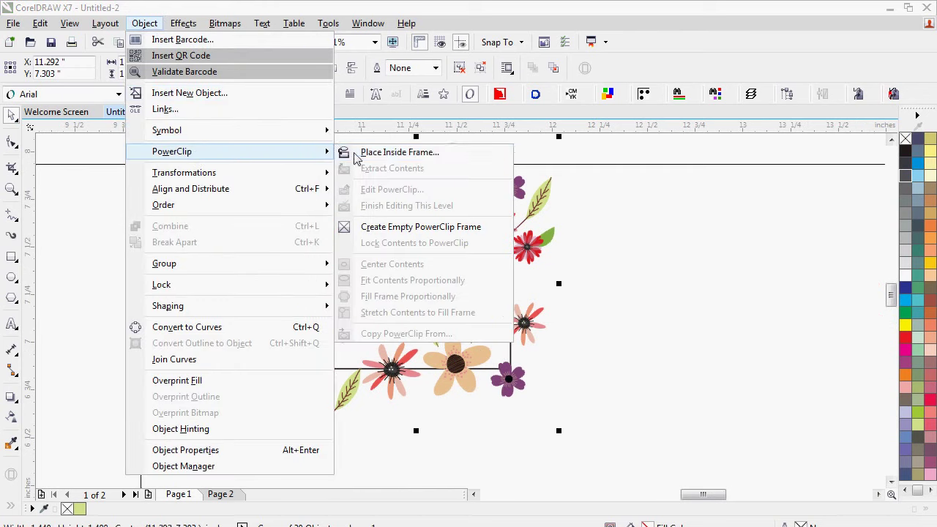
pyautogui.click(389, 153)
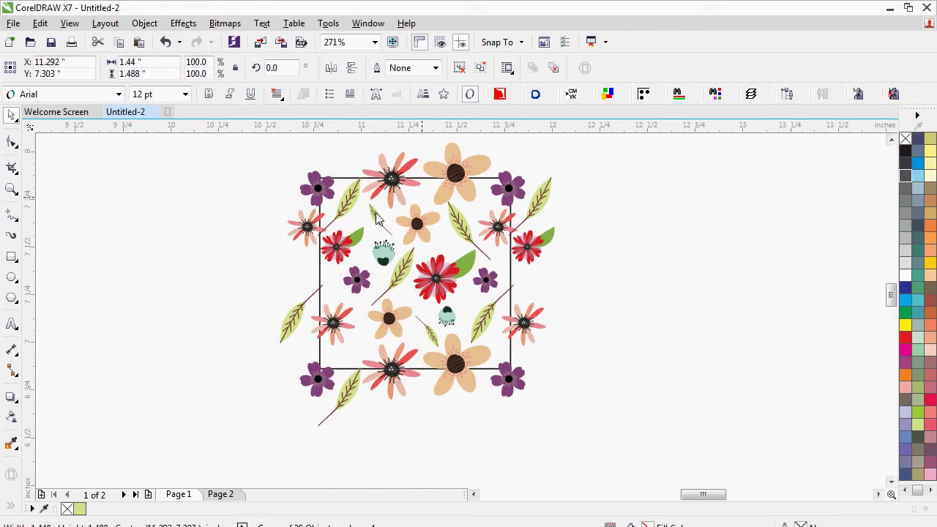
pyautogui.click(421, 198)
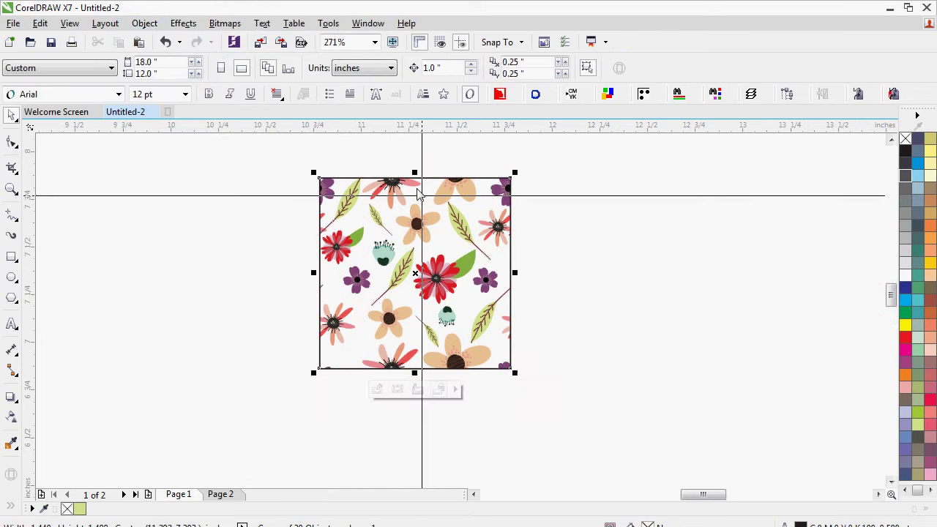
pyautogui.rightClick(905, 139)
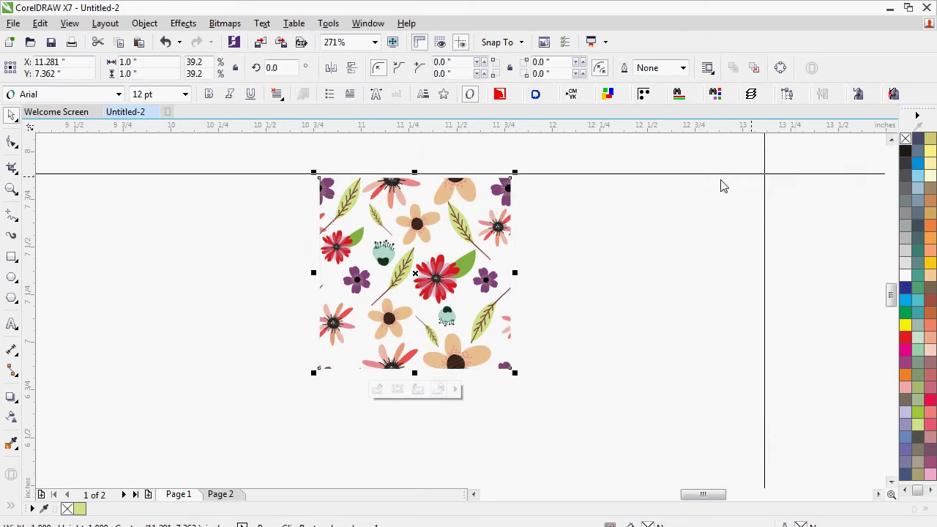
# Step: Repeat the tile leftwards with relative position copies at x -1.0 inch, y 0.0 inch, to make a row of four tiles
pyautogui.click(146, 25)
pyautogui.moveTo(210, 173)
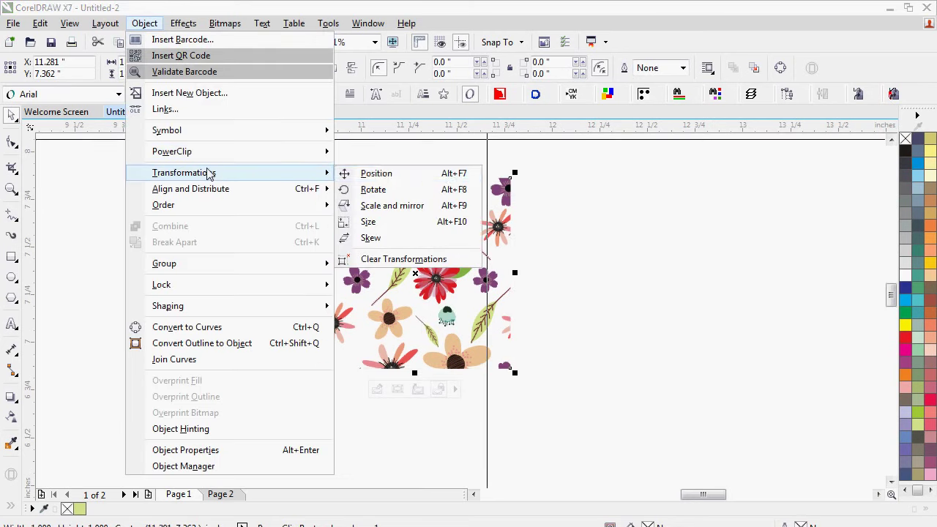
pyautogui.click(388, 174)
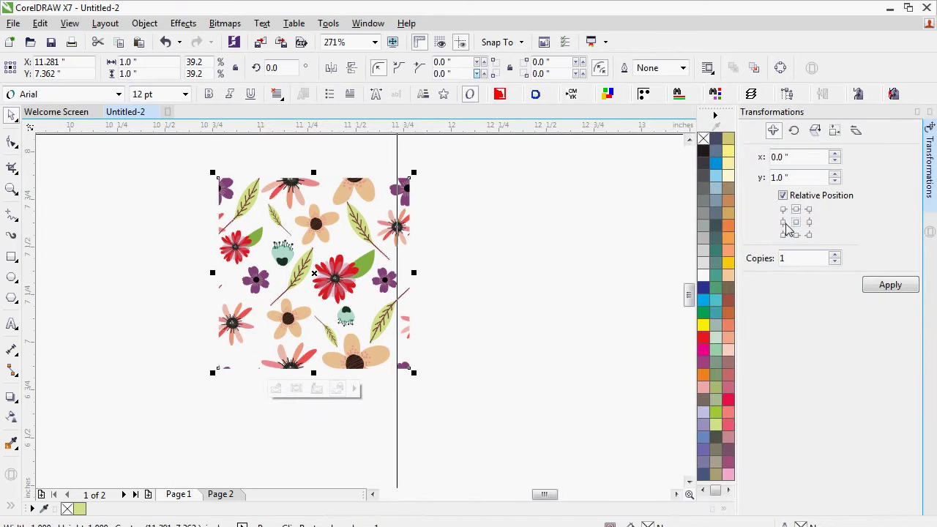
pyautogui.click(887, 286)
pyautogui.scroll(-3, 469, 339)
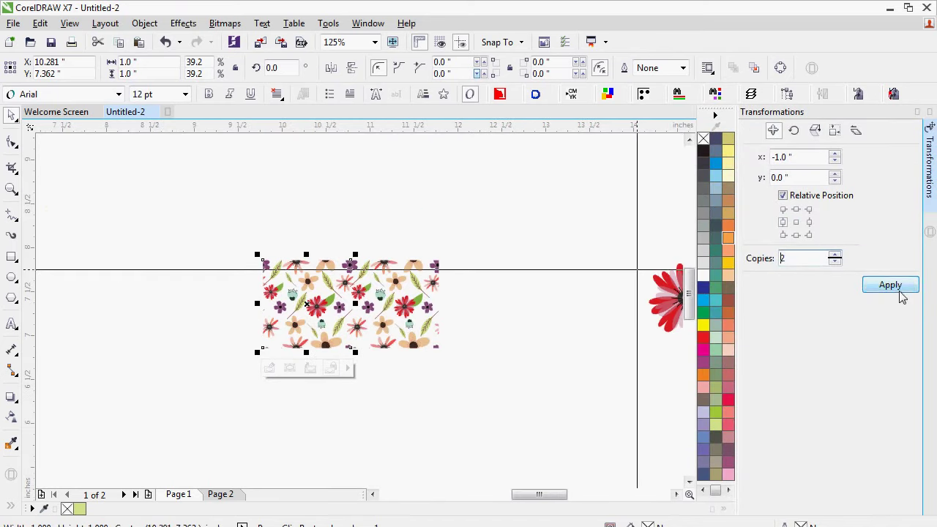
# Step: Copy the row of four tiles upward at a y offset of 1.0 inch with 2 copies, and select the whole three-row pattern
pyautogui.moveTo(68, 232); pyautogui.dragTo(432, 393)
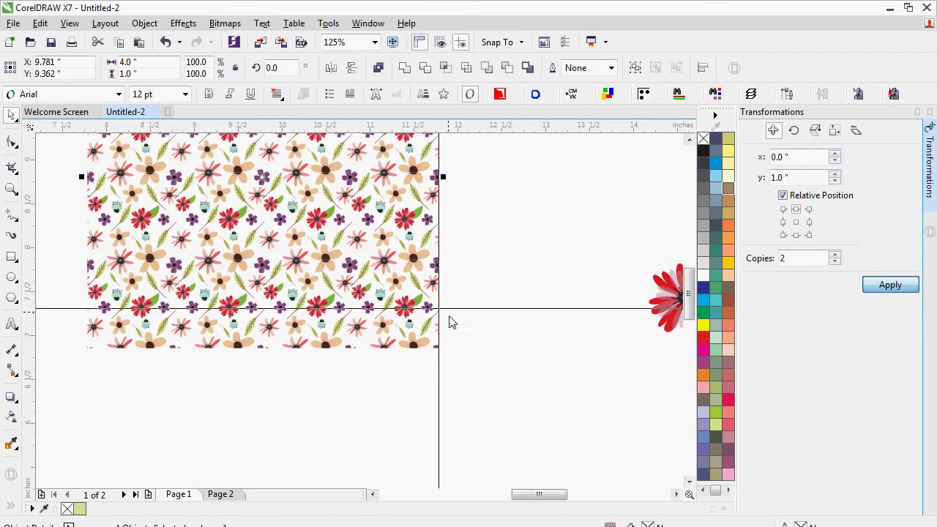
pyautogui.scroll(-1, 178, 369)
pyautogui.moveTo(122, 379); pyautogui.dragTo(330, 211)
pyautogui.scroll(3, 333, 211)
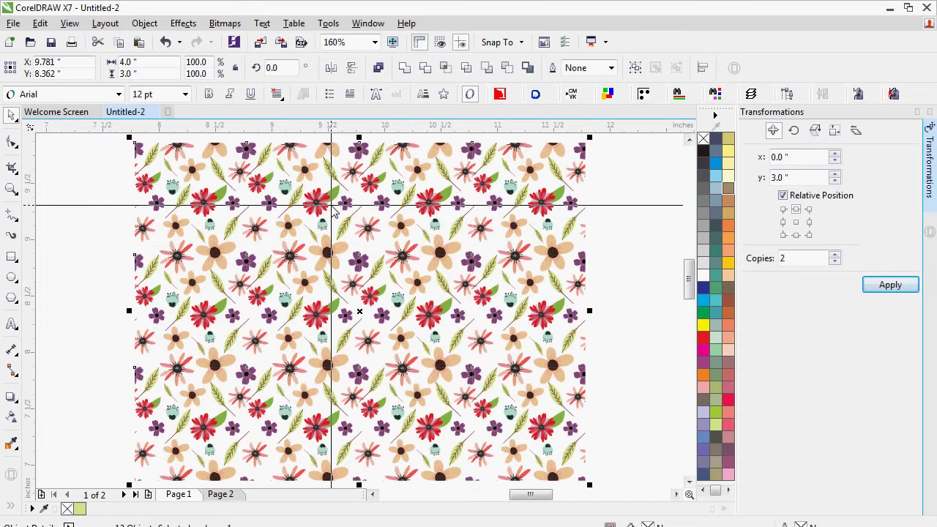
# Step: Preview the tiled pattern full screen, and show page 2 in a full-screen preview
pyautogui.press('F9')
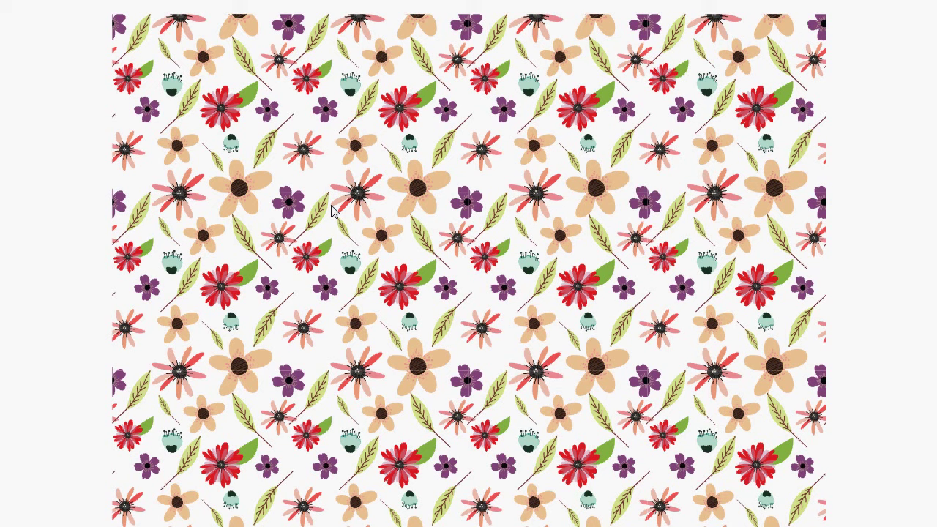
pyautogui.press('Escape')
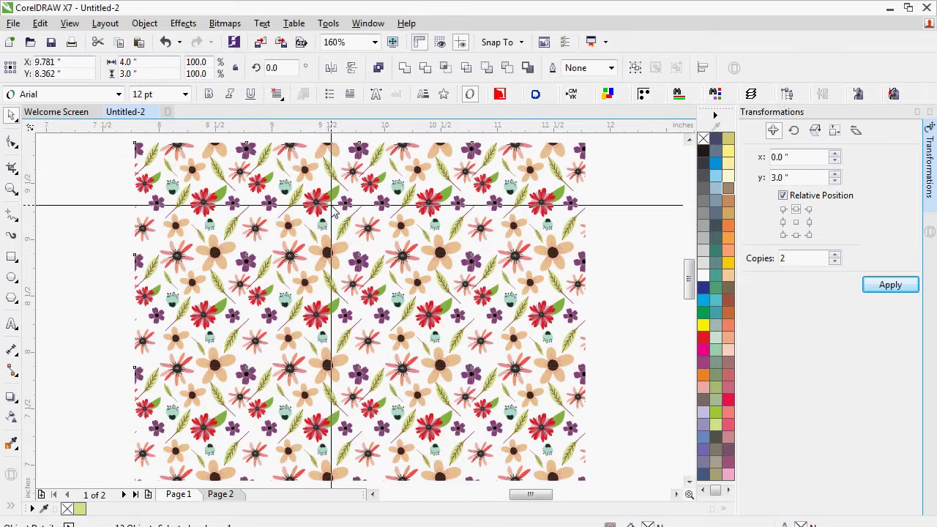
pyautogui.press('pagedown')
pyautogui.press('F4')
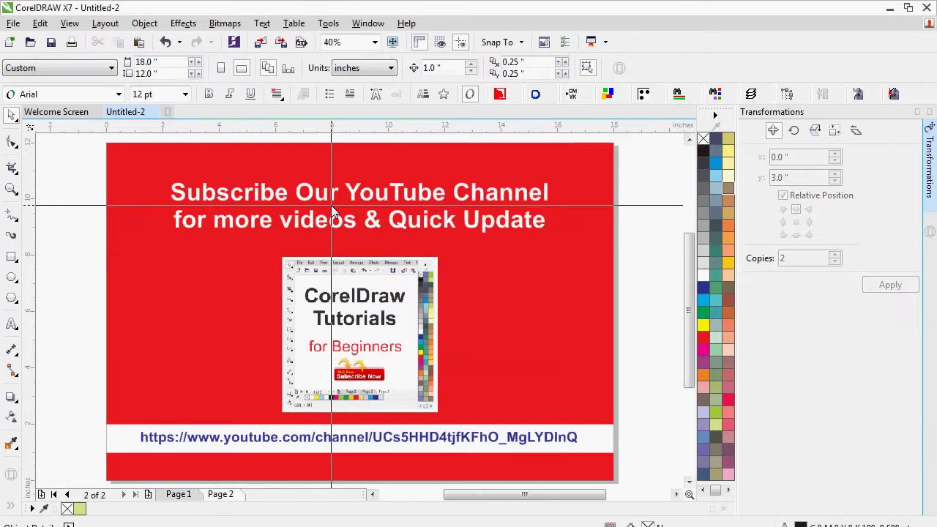
pyautogui.press('F9')
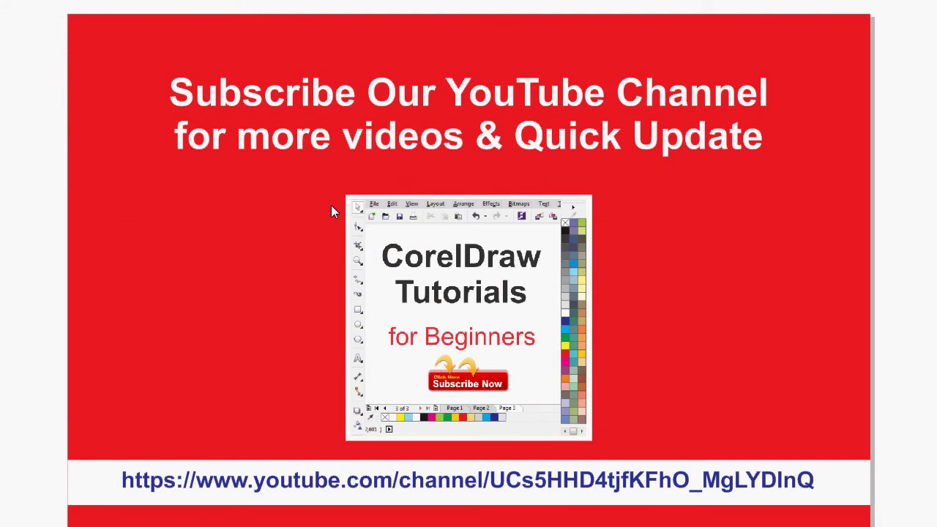